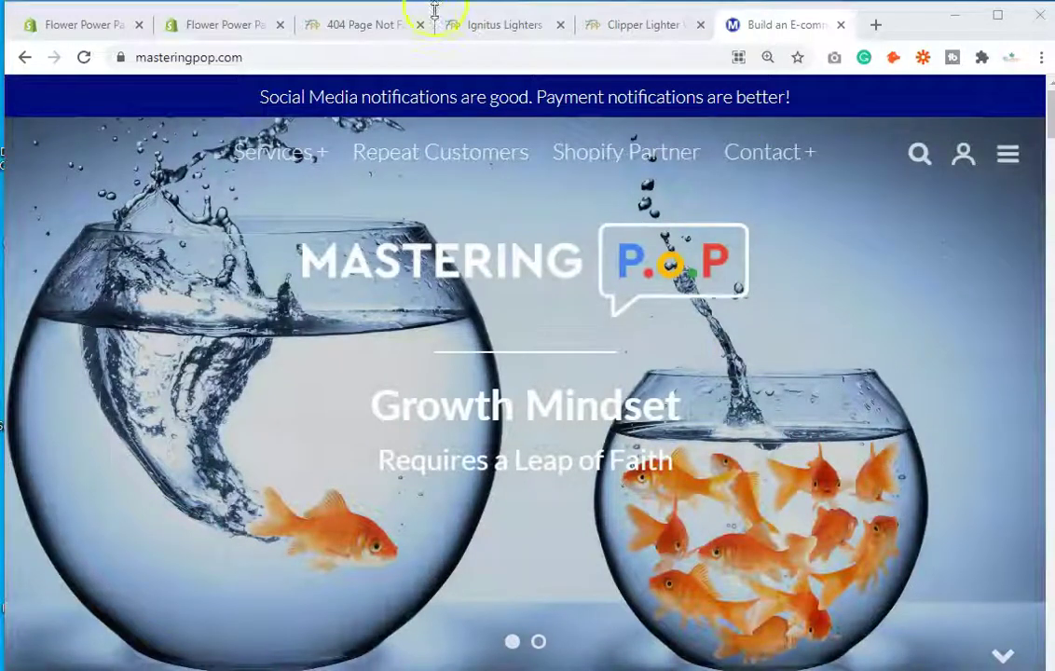
- Copy the address of the 404 page for the king-classic-disposable-lighter-50-count product
click(364, 28)
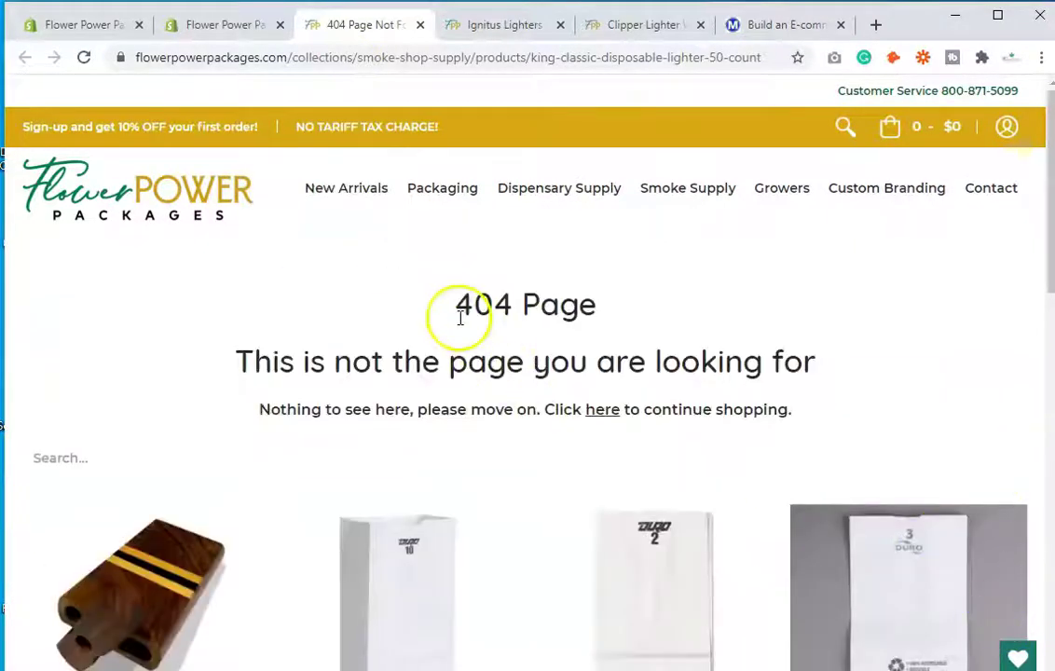
drag(456, 308, 647, 332)
click(593, 296)
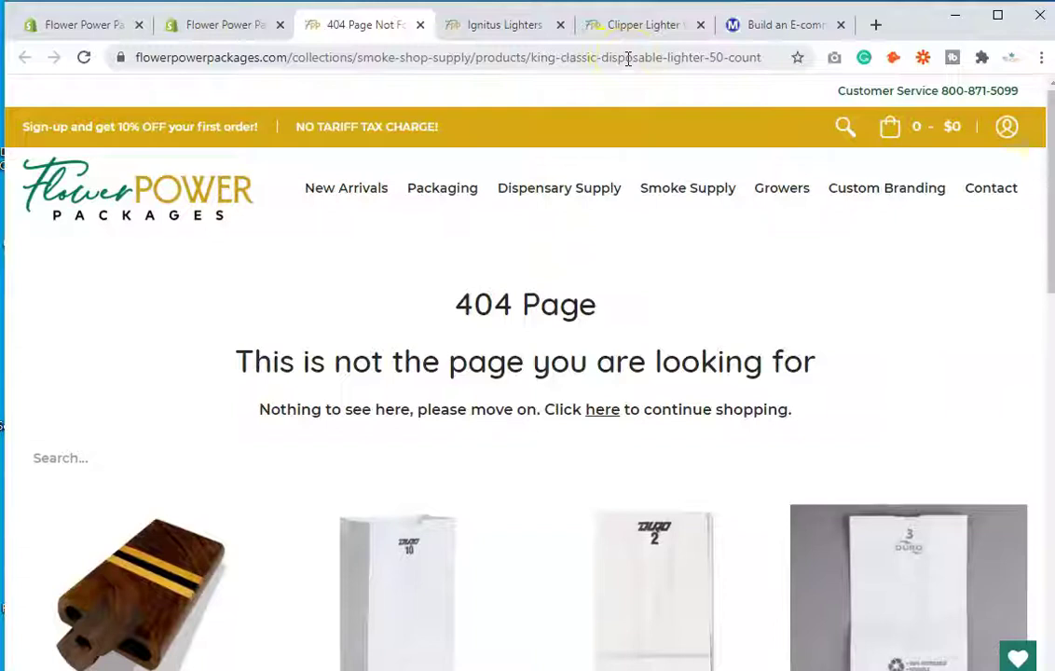
triple_click(628, 58)
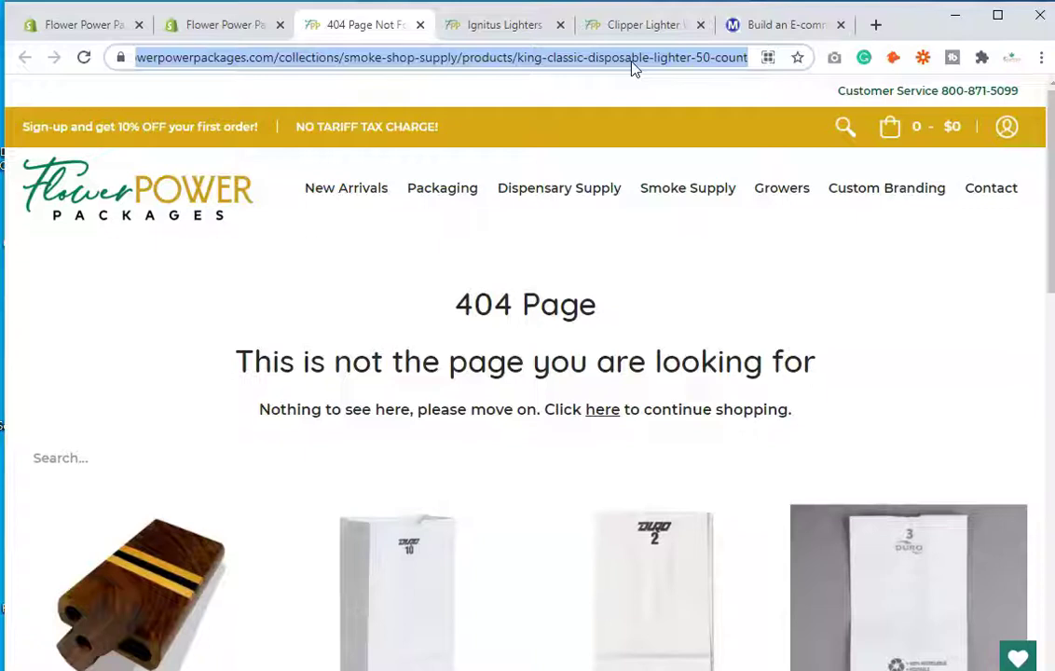
- Create a URL redirect in the store admin with the copied king-classic-disposable-lighter-50-count address as Redirect from
click(220, 24)
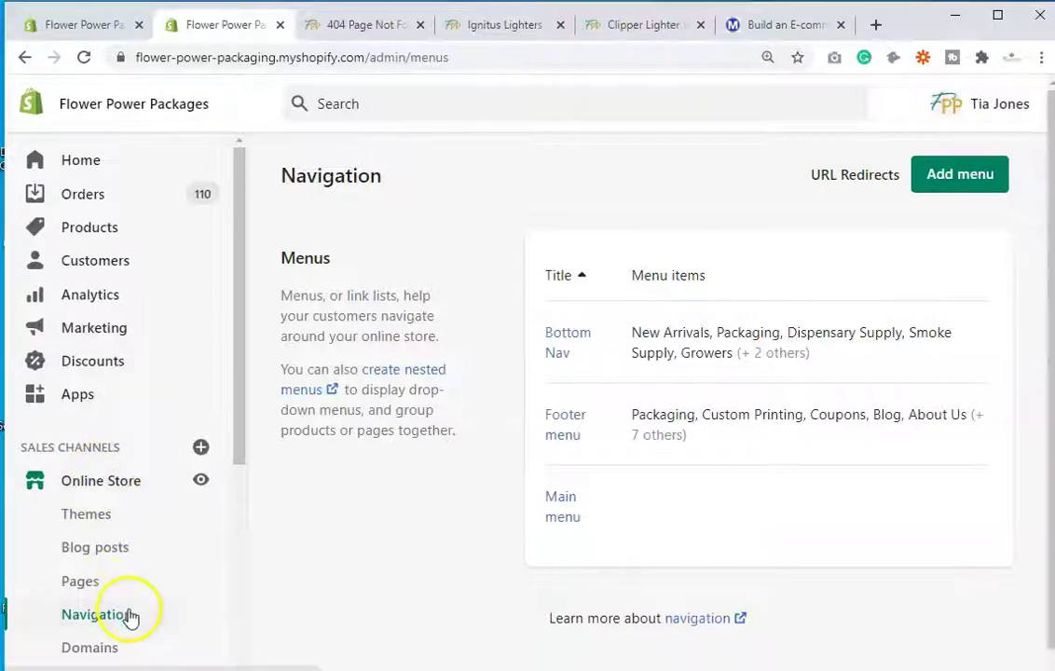
click(853, 177)
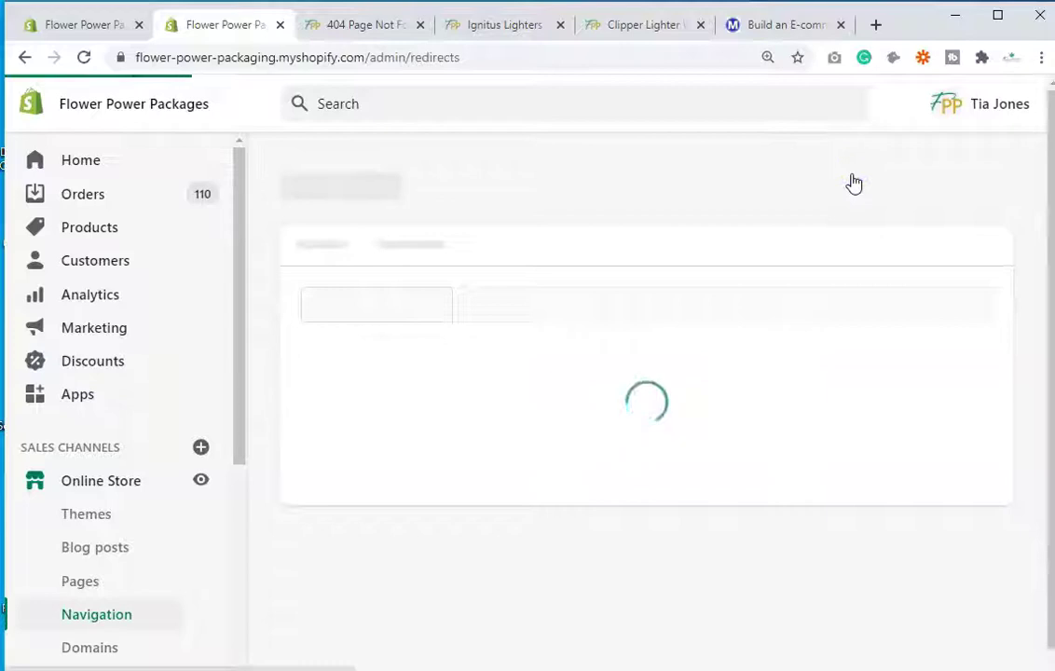
click(928, 187)
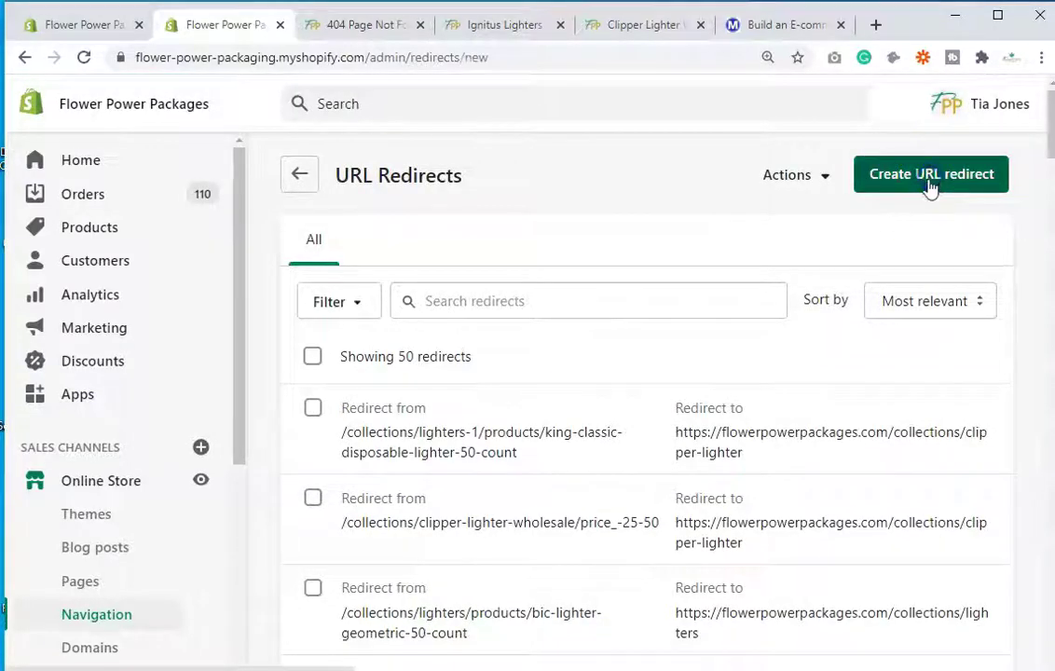
click(700, 299)
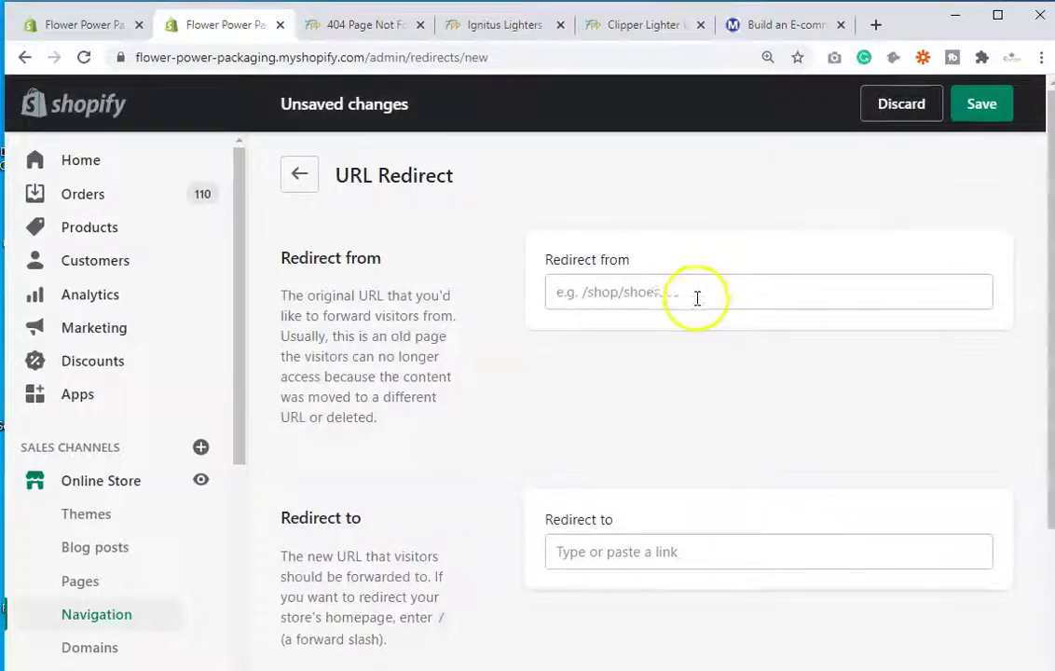
click(673, 293)
key(ctrl+v)
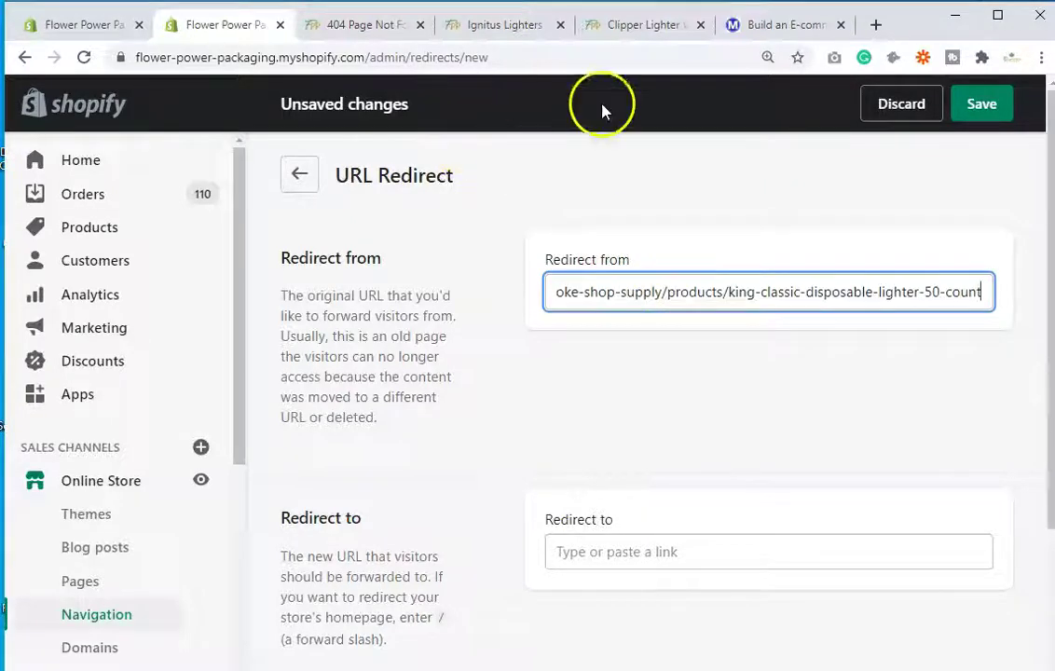
- Change the Clipper Lighter collection's address to flowerpowerpackages.com/collections/lighters, load that page and copy its address
click(633, 26)
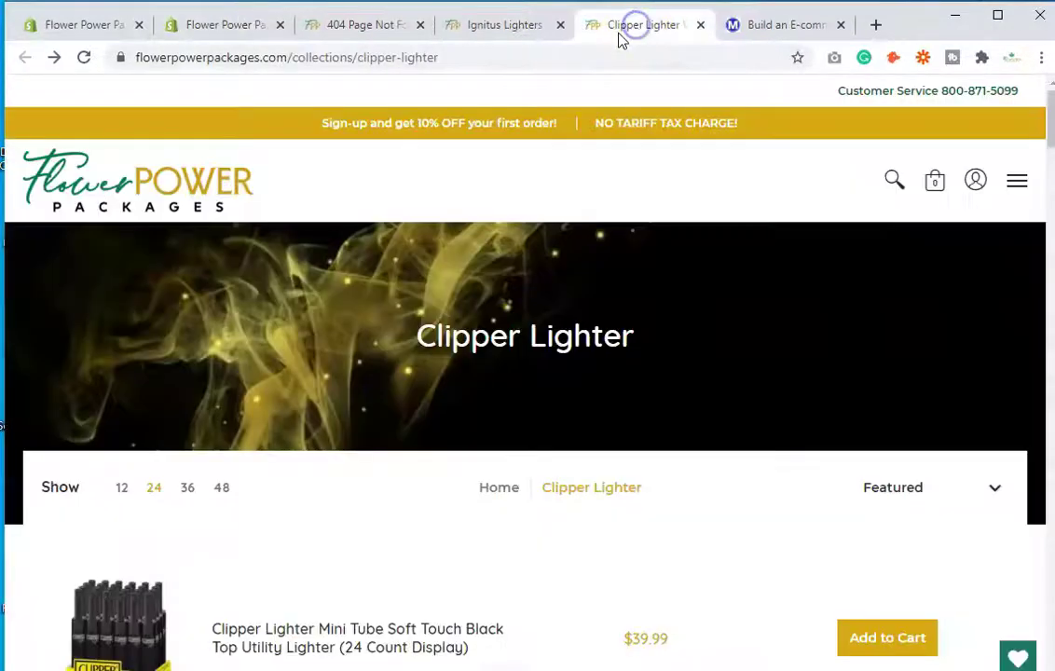
click(455, 59)
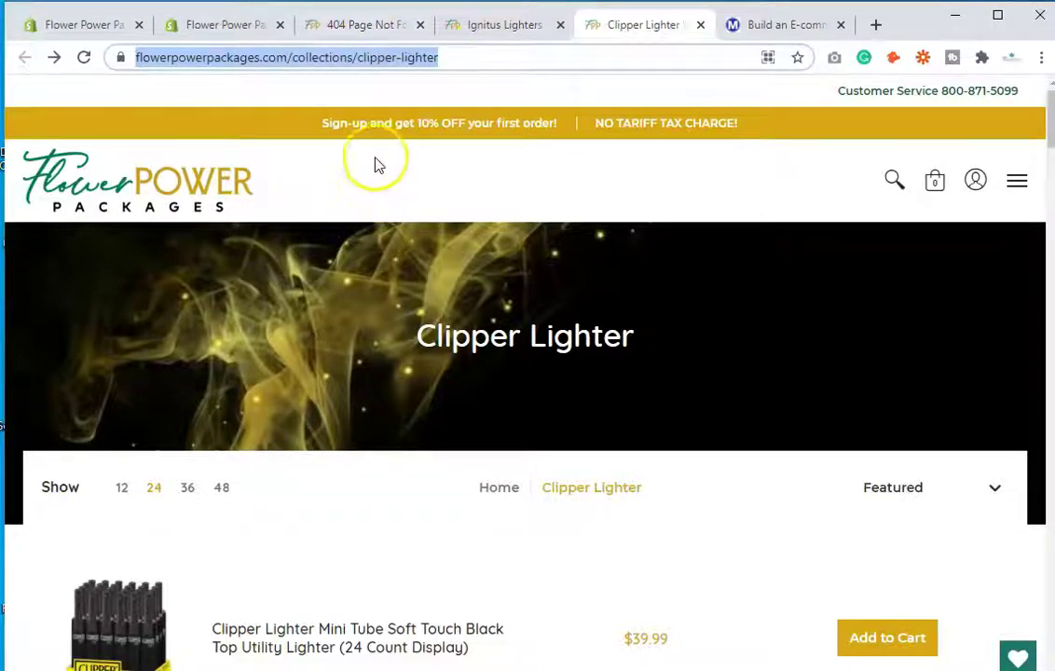
click(387, 56)
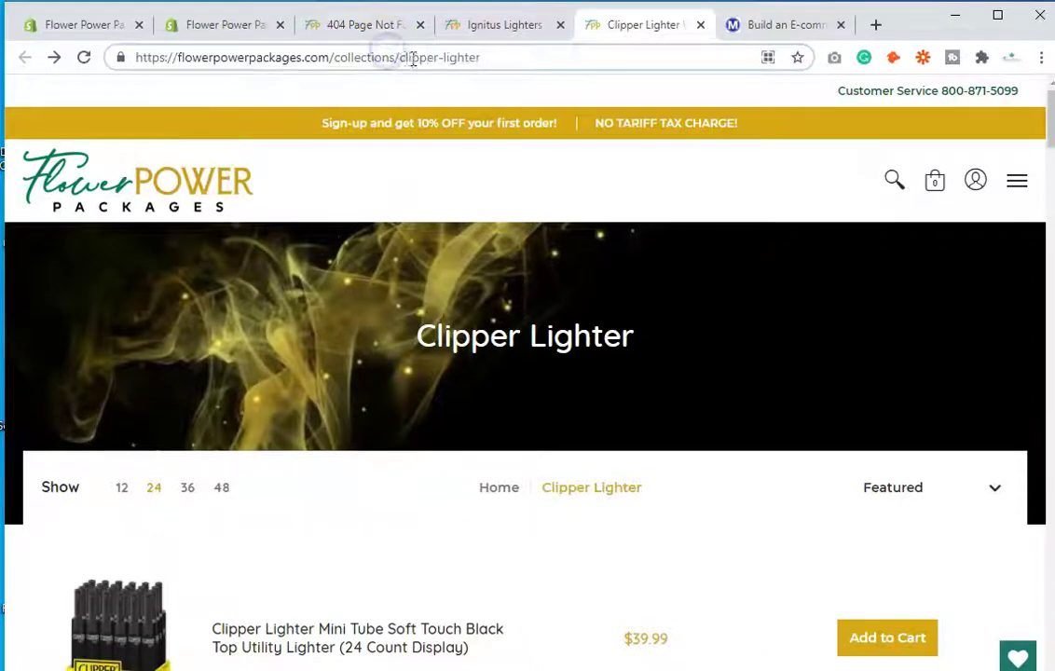
drag(399, 57, 444, 57)
key(BackSpace)
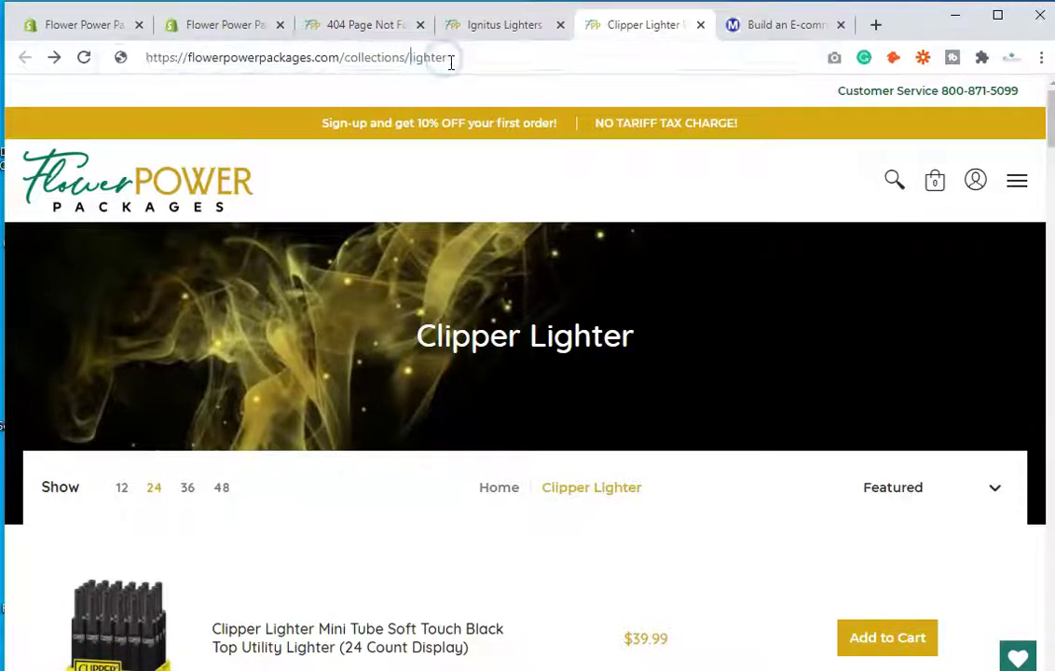
text(s)
key(Return)
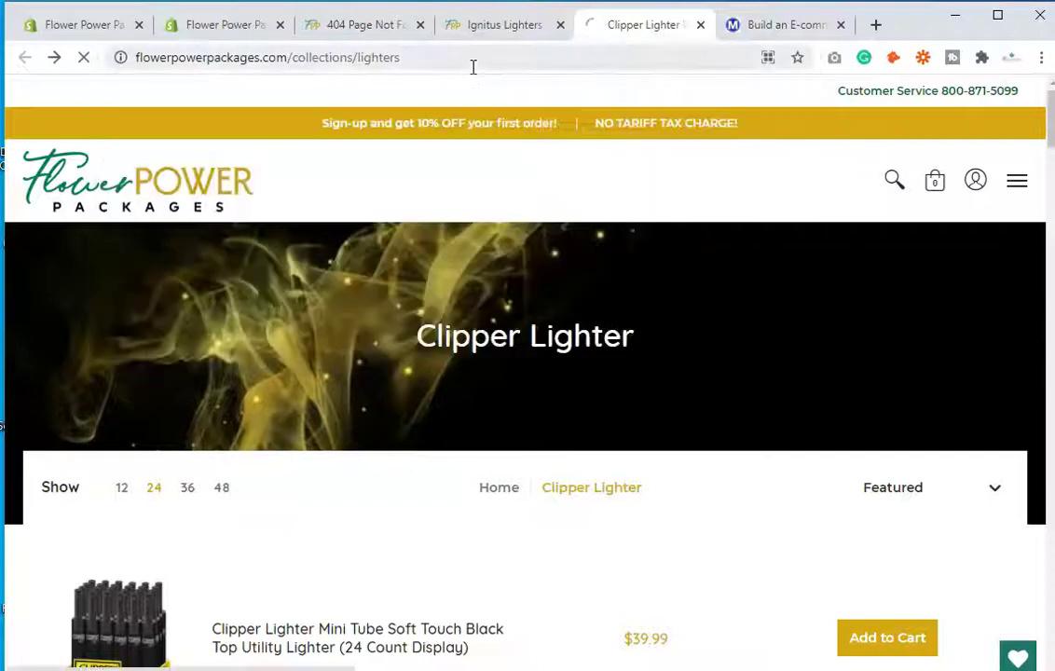
click(474, 64)
key(ctrl+c)
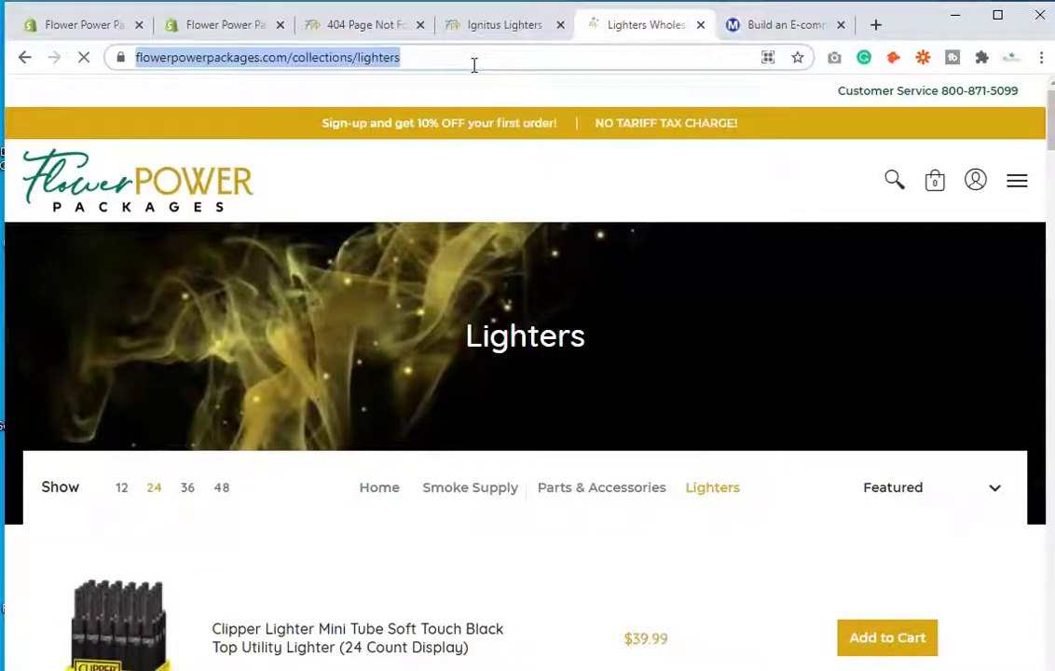
click(233, 28)
click(632, 544)
key(ctrl+v)
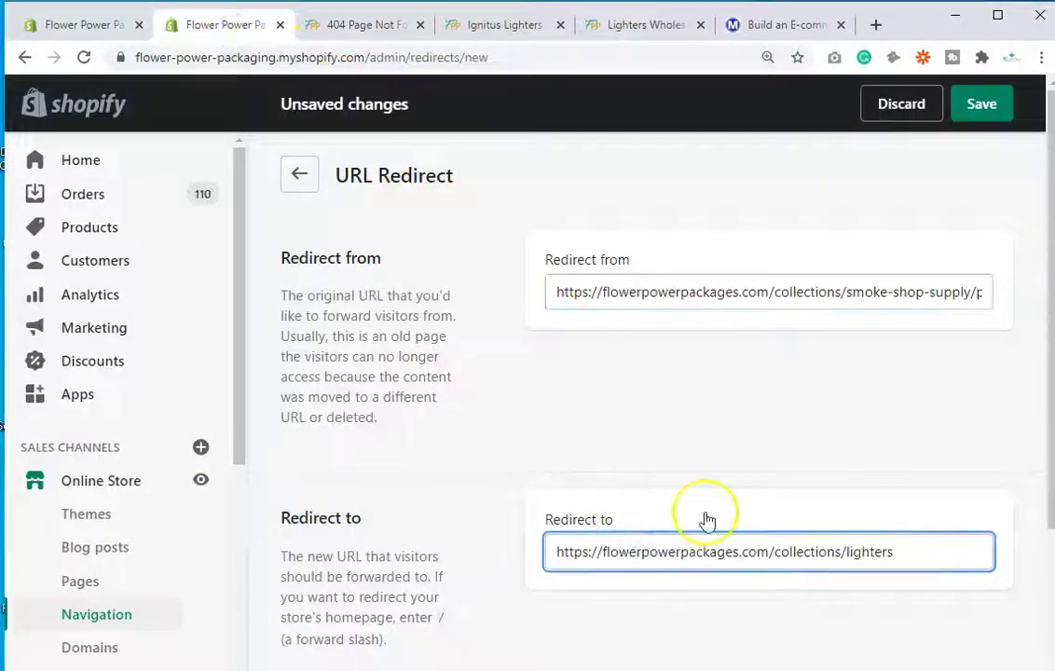
scroll(636, 541, down, 2)
click(946, 538)
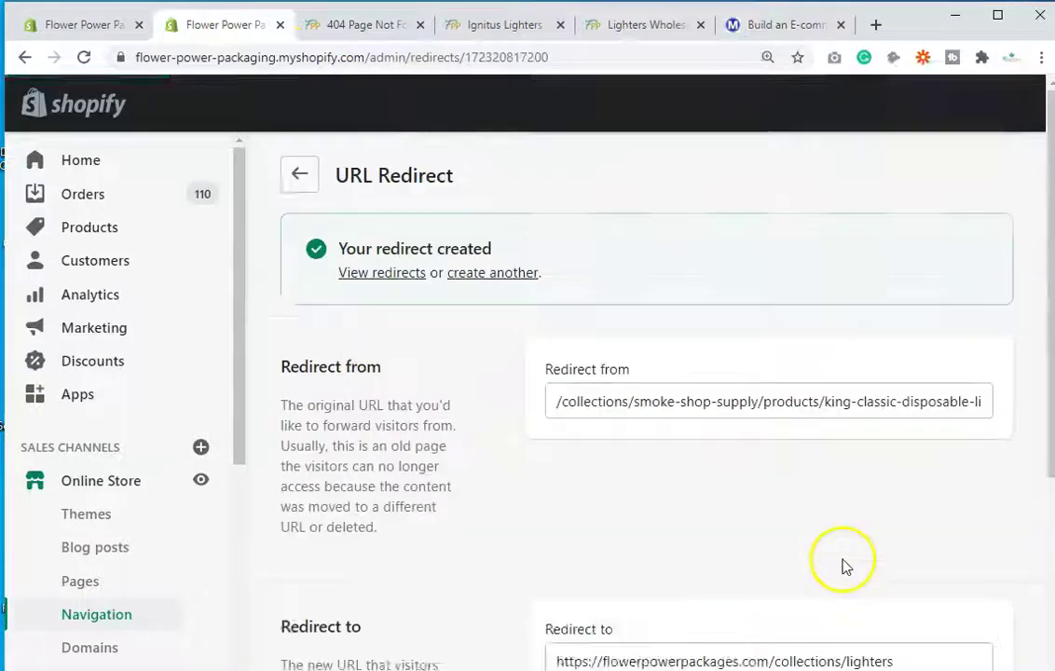
- Reload the 404 product page to test its redirect and look over the page that loads
click(377, 24)
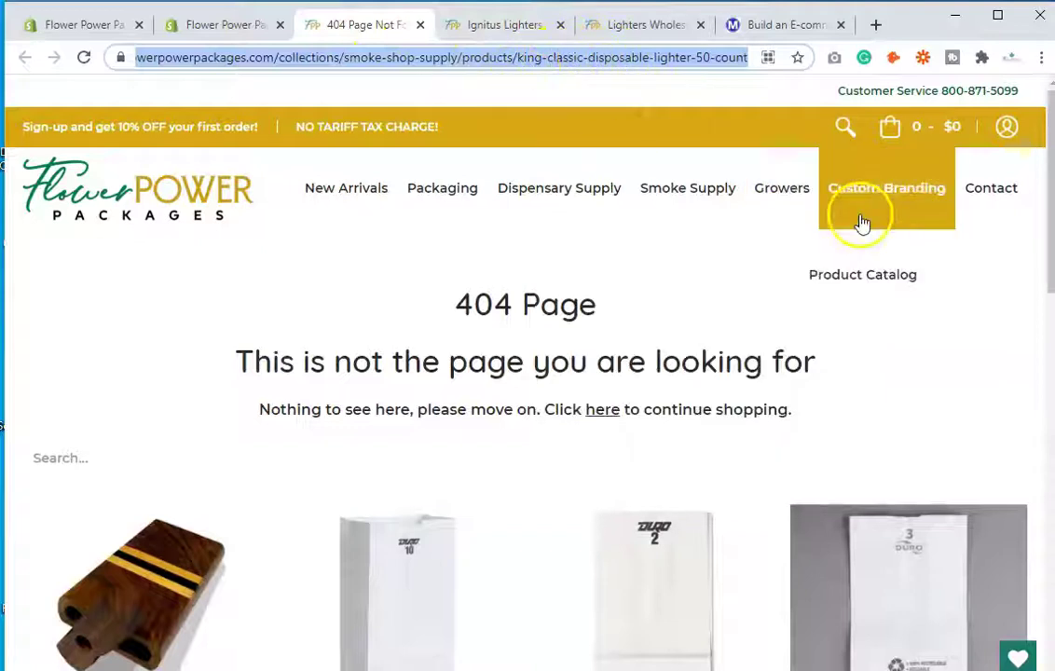
click(983, 447)
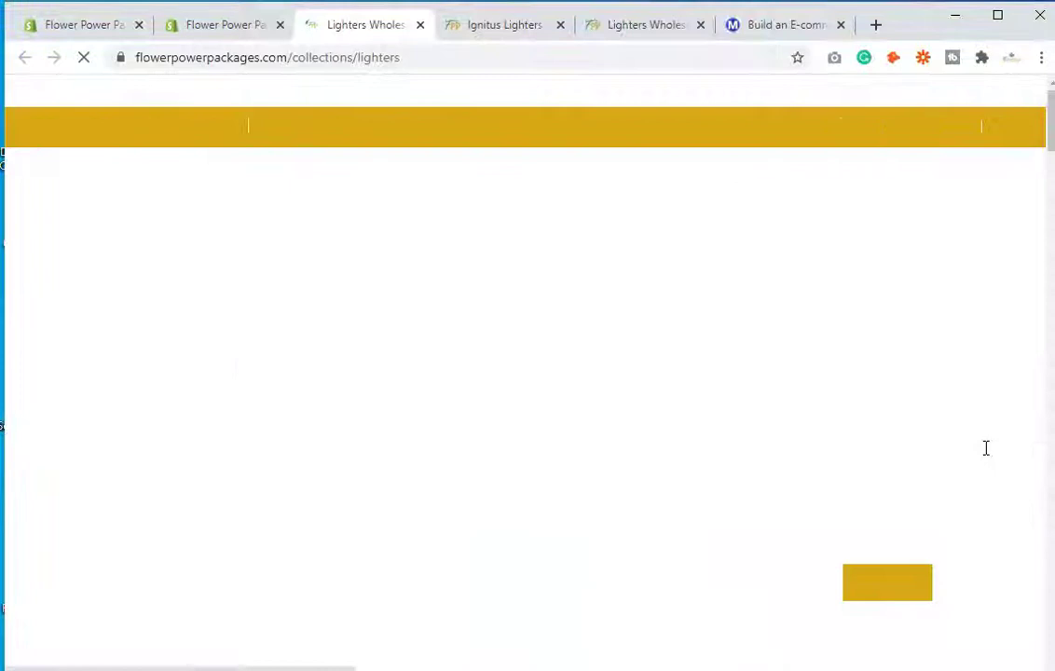
scroll(926, 443, down, 4)
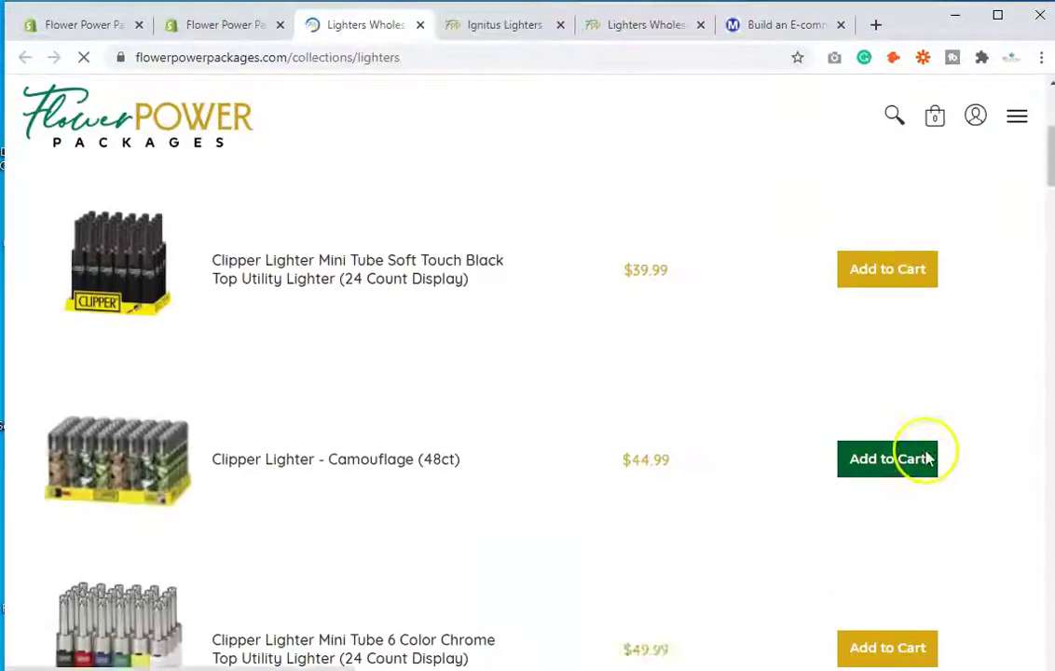
scroll(918, 455, up, 4)
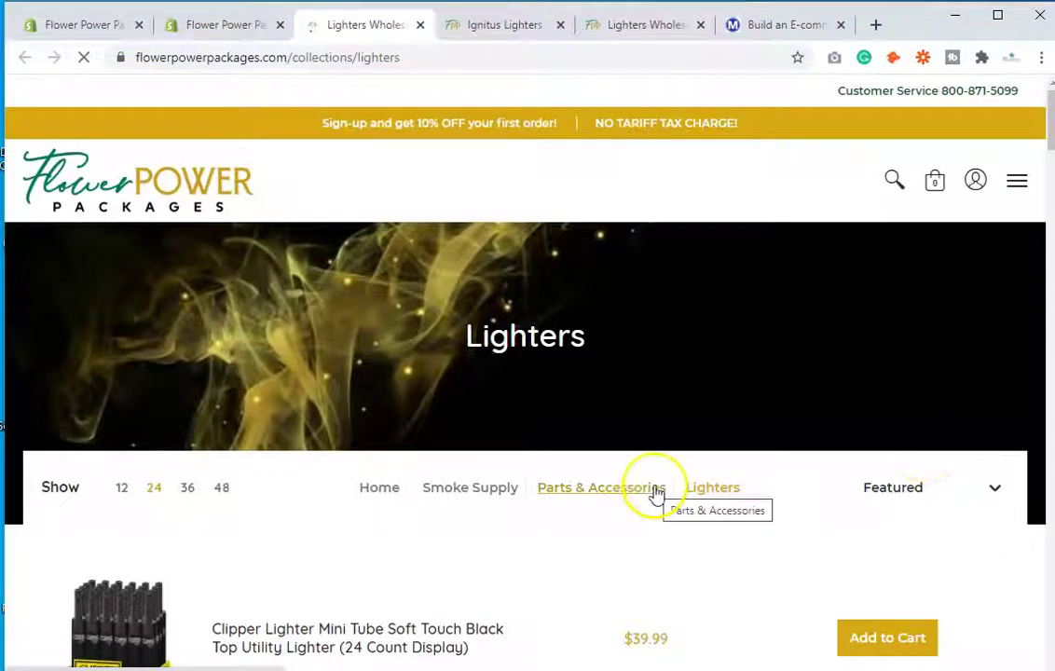
- Review the Ignitus Lighters (50 Count Display) product page and copy its address
click(504, 24)
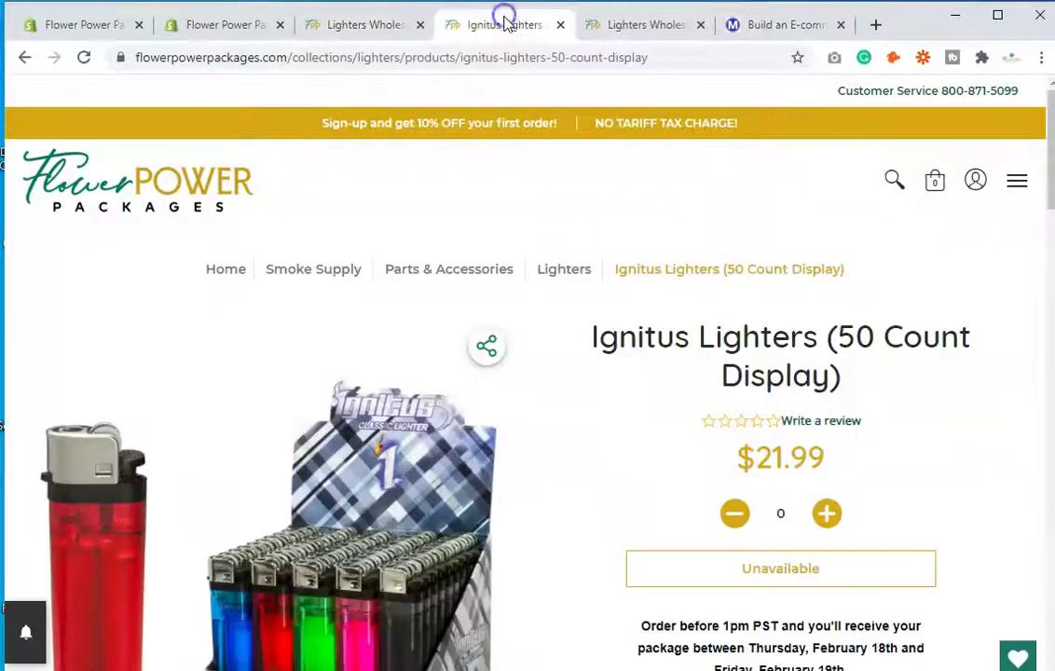
scroll(982, 564, down, 2)
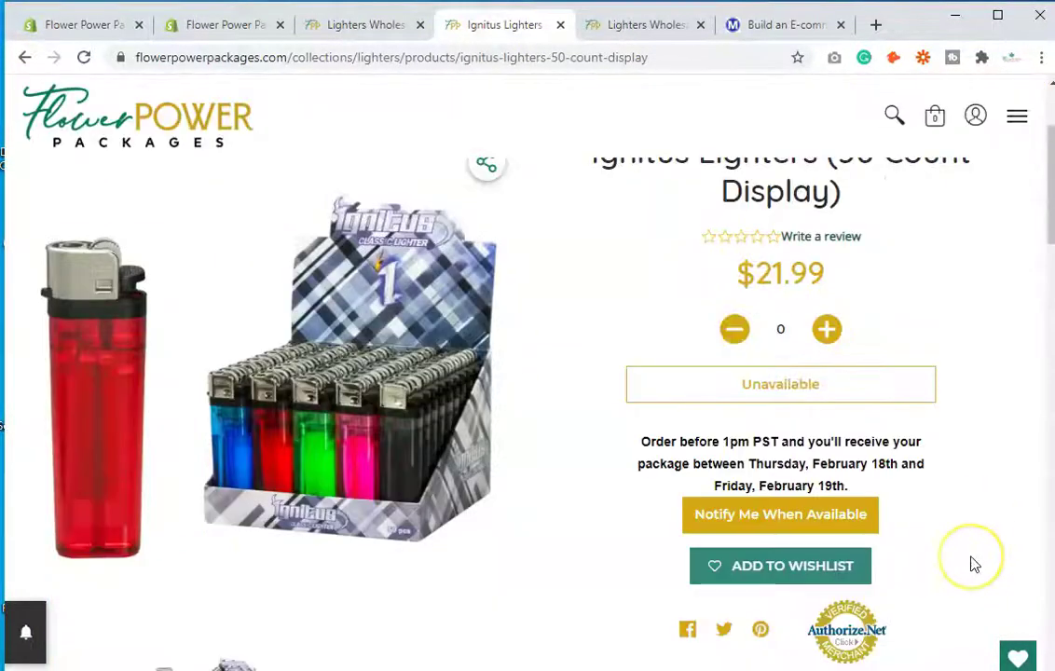
scroll(973, 565, up, 2)
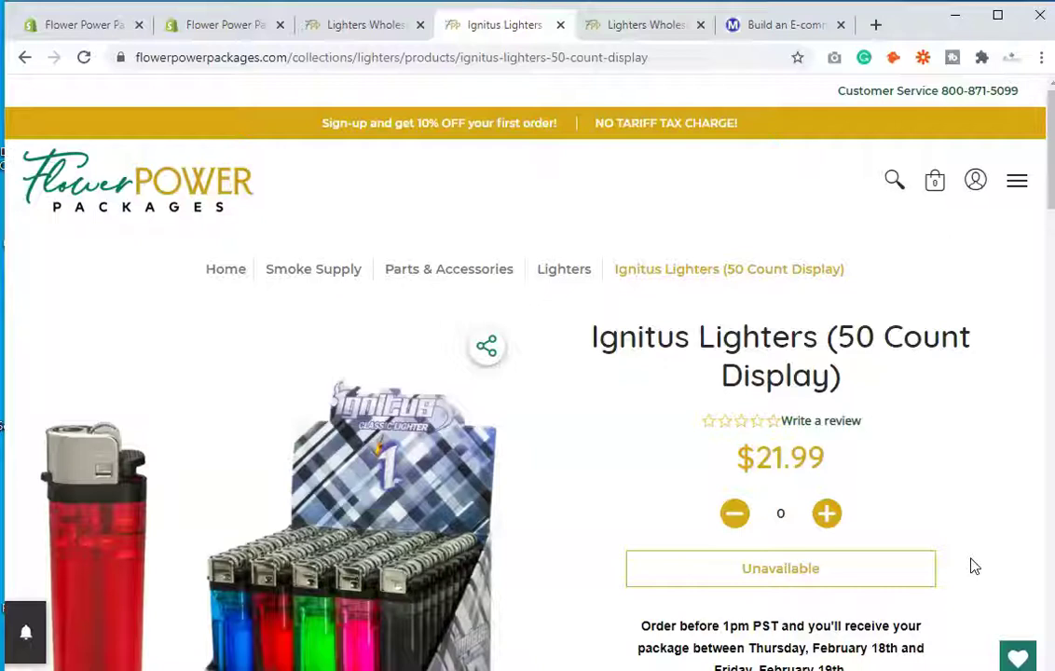
click(577, 59)
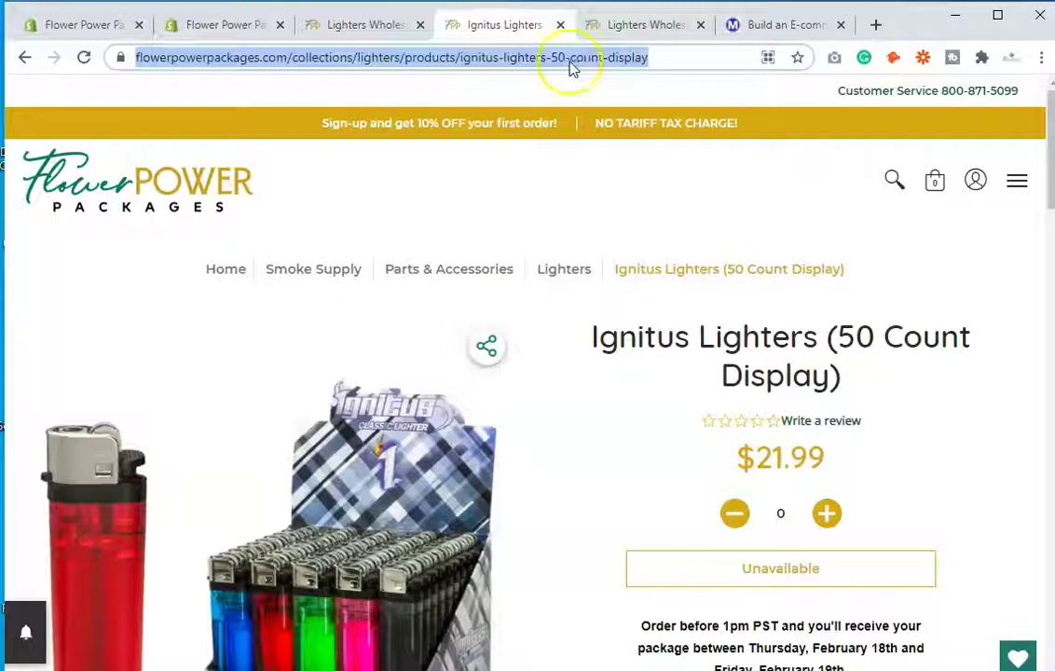
- Create another URL redirect with the copied ignitus-lighters-50-count-display address as Redirect from
click(220, 24)
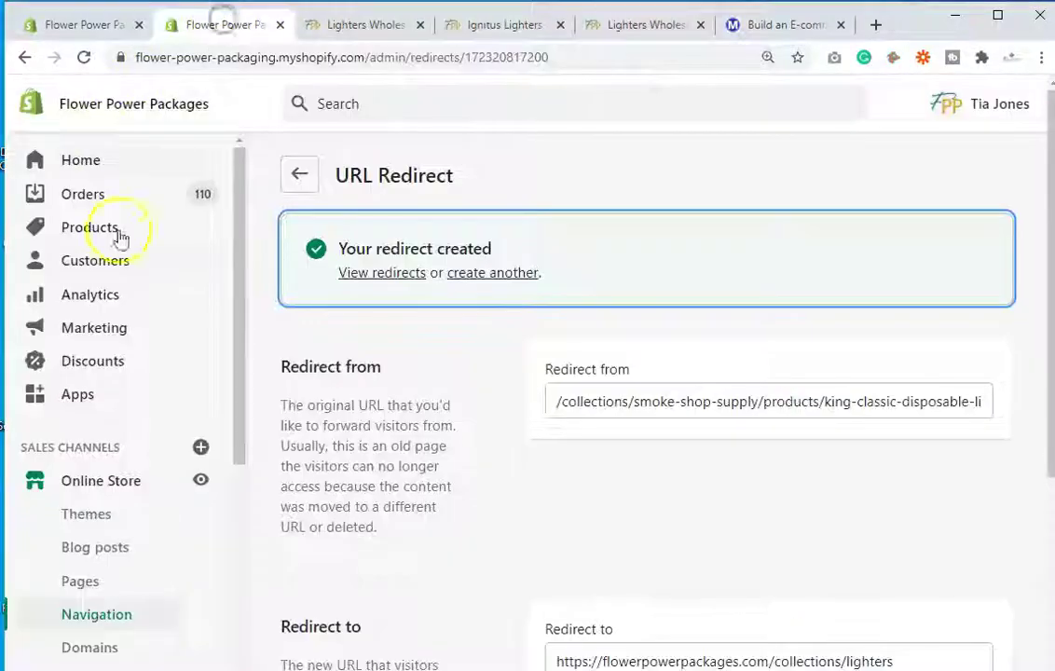
click(490, 275)
click(683, 295)
key(ctrl+v)
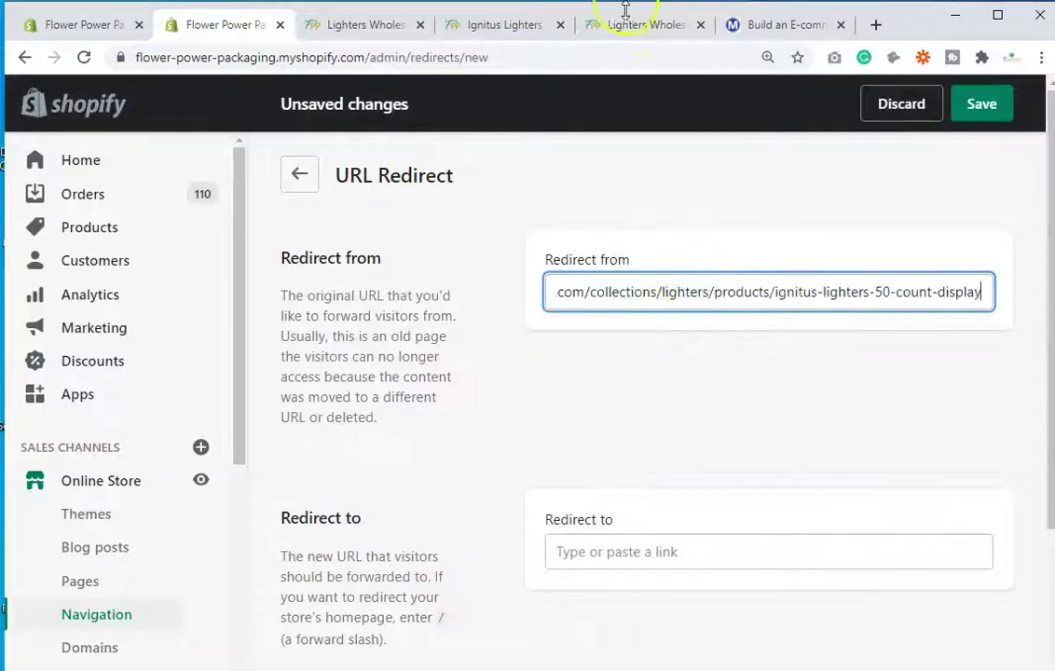
- Copy the Lighters collection page's address into Redirect to and save the Ignitus redirect
click(361, 26)
click(412, 58)
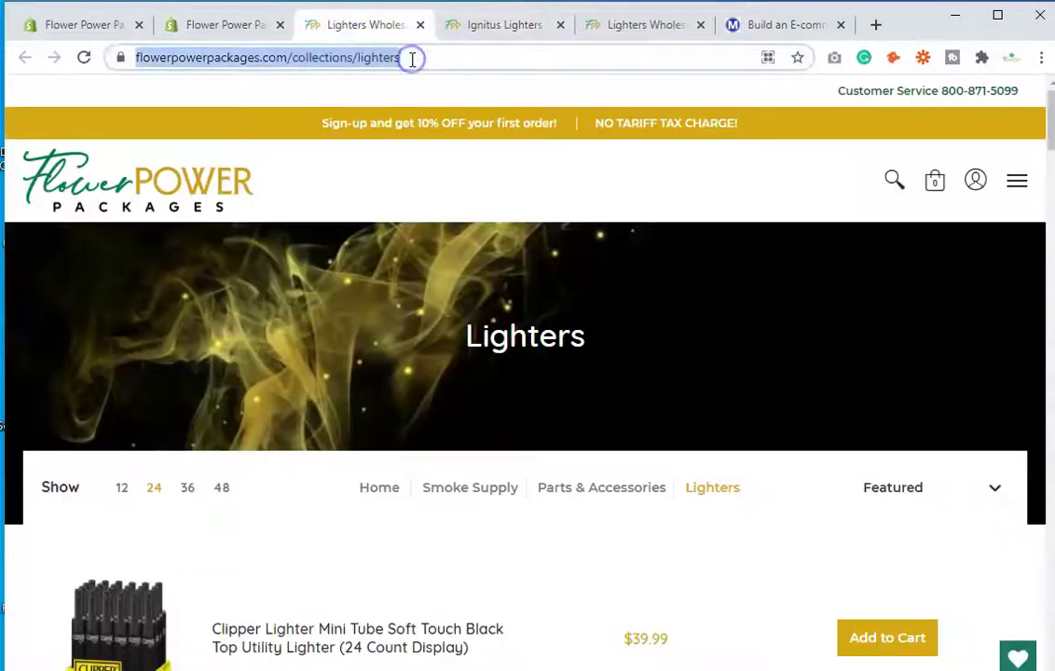
key(ctrl+c)
click(265, 26)
click(702, 546)
key(ctrl+v)
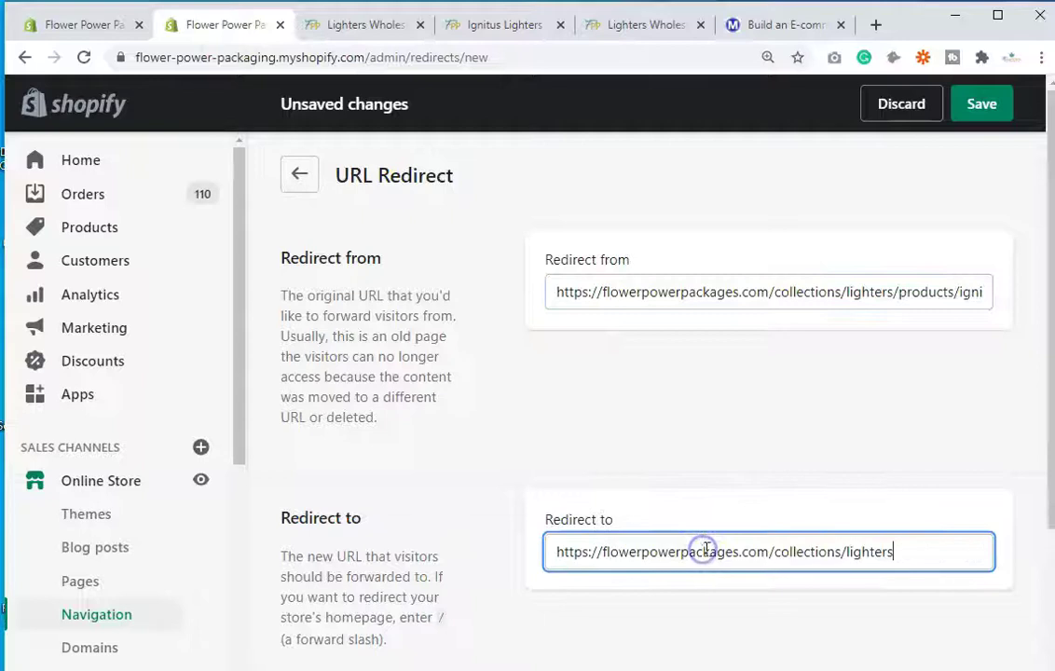
scroll(895, 503, down, 2)
click(933, 548)
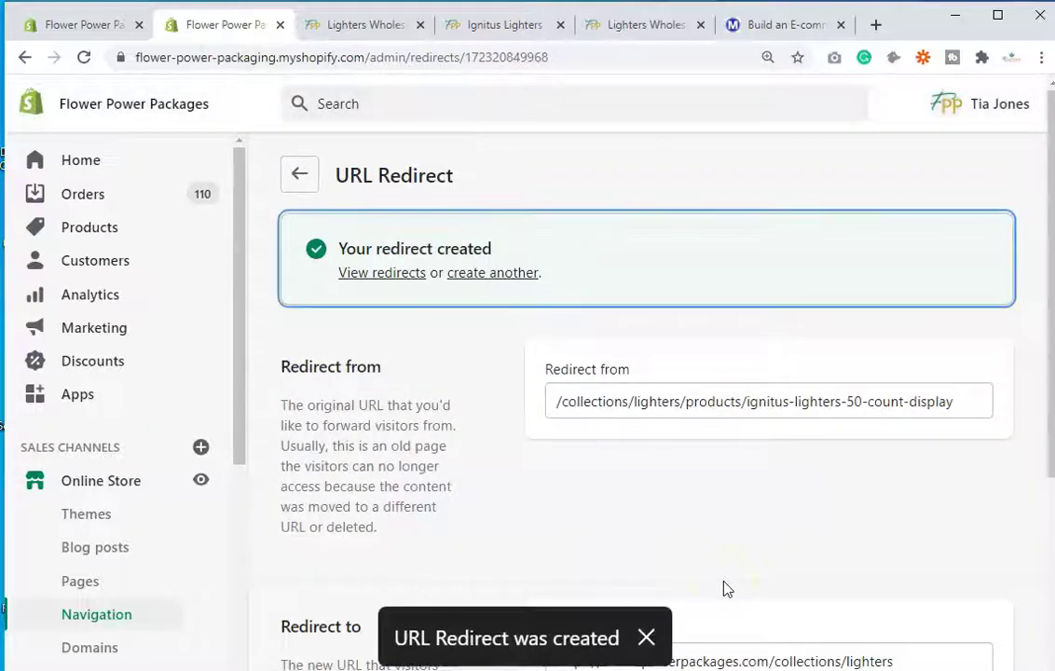
- Reload the Ignitus Lighters product page to test its redirect
click(496, 24)
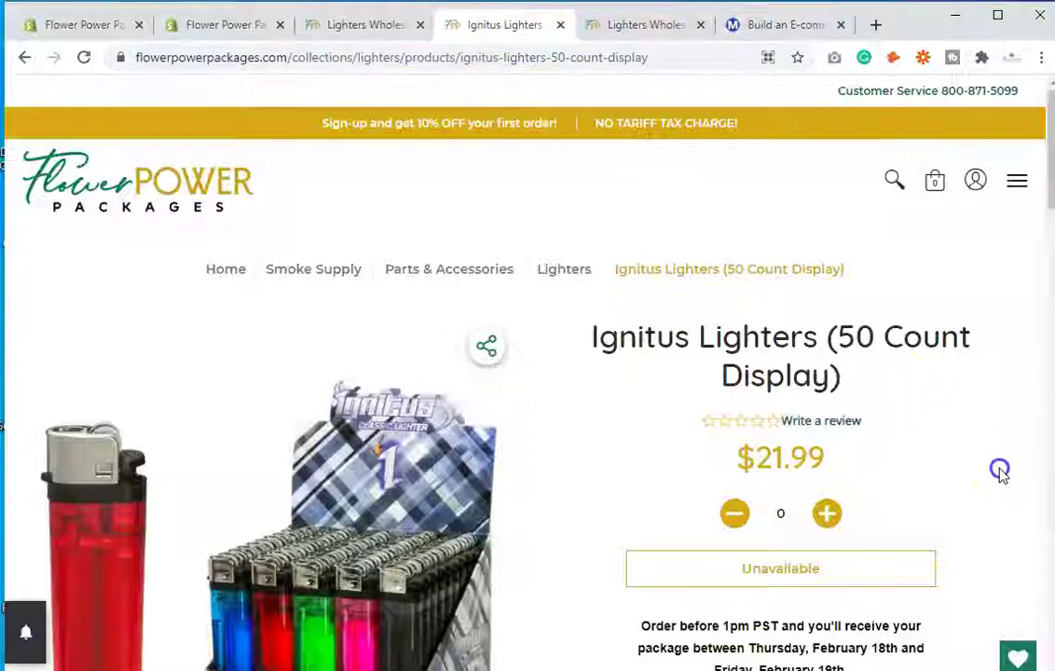
key(F5)
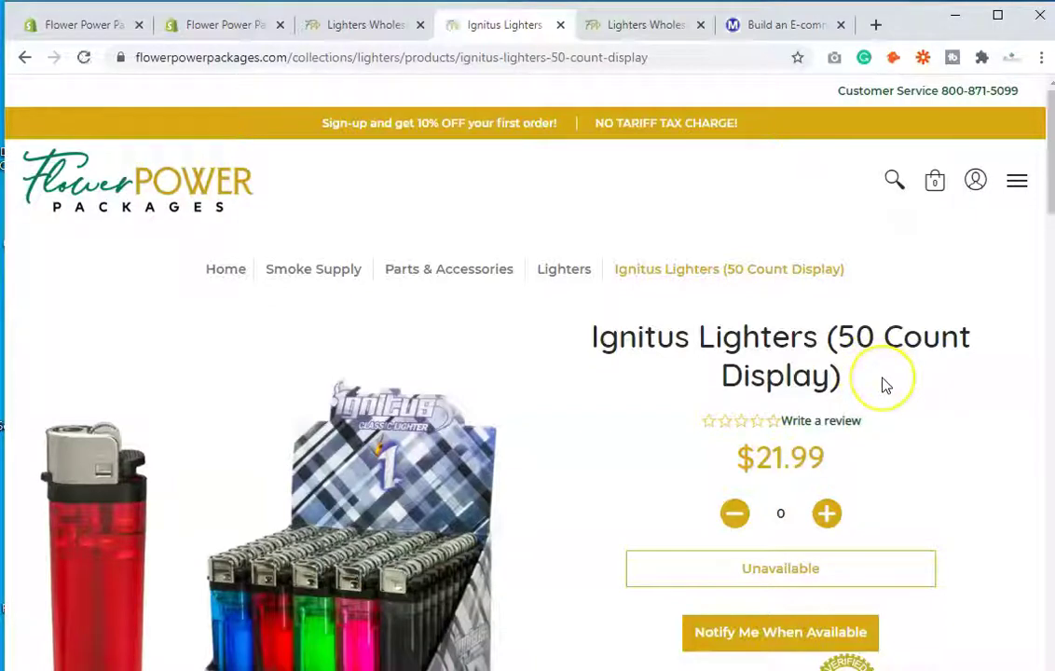
- Copy the title Ignitus Lighters (50 Count Display) and filter the store admin's product list by it
triple_click(779, 343)
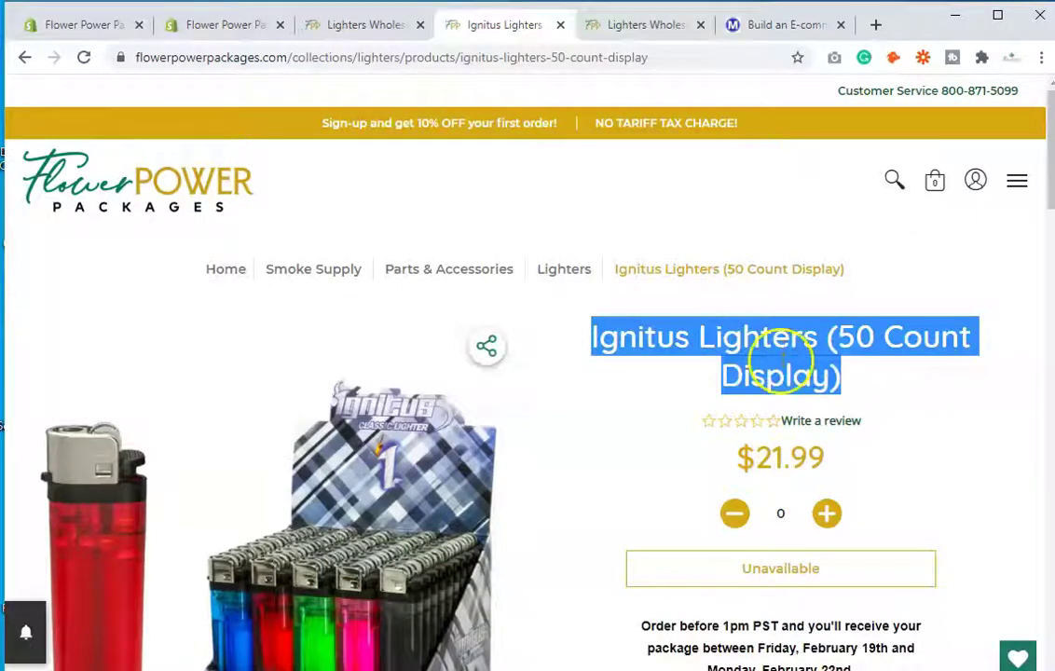
click(88, 25)
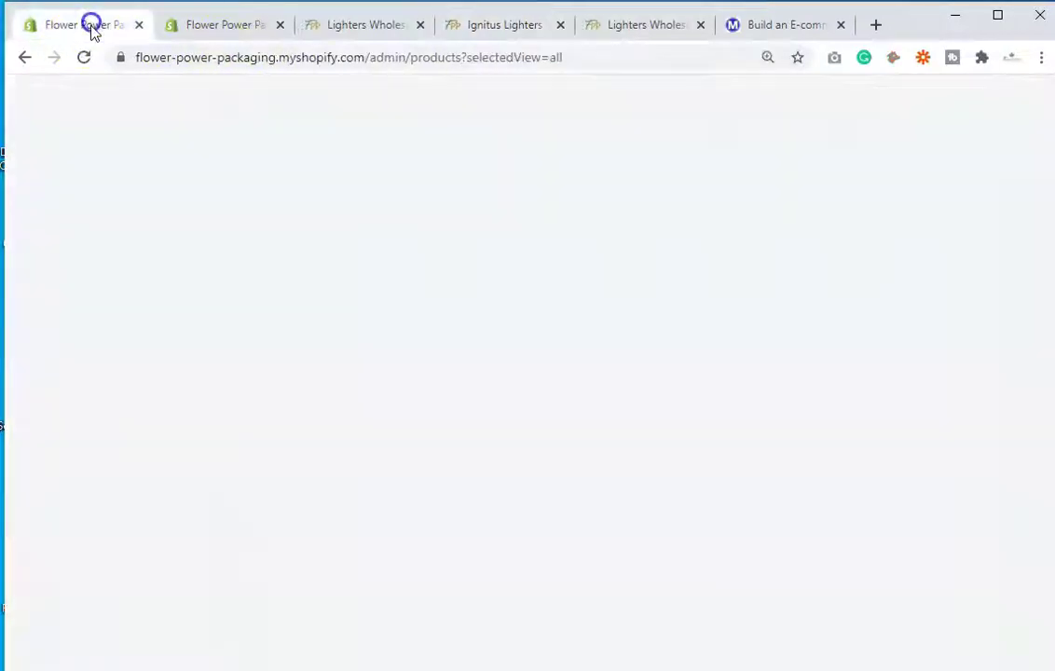
click(395, 293)
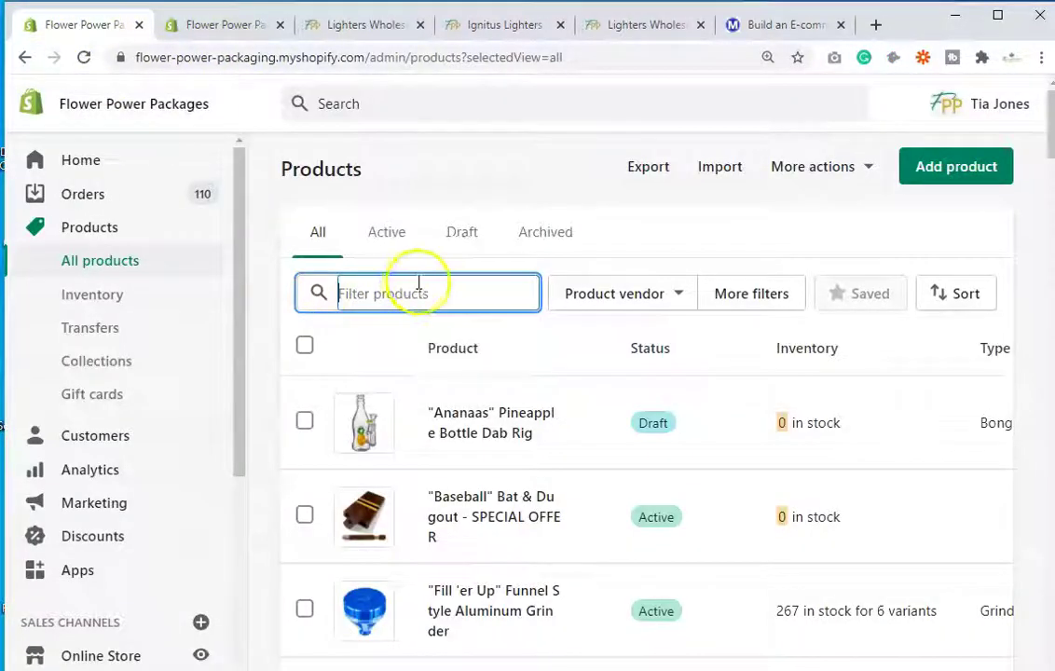
key(ctrl+v)
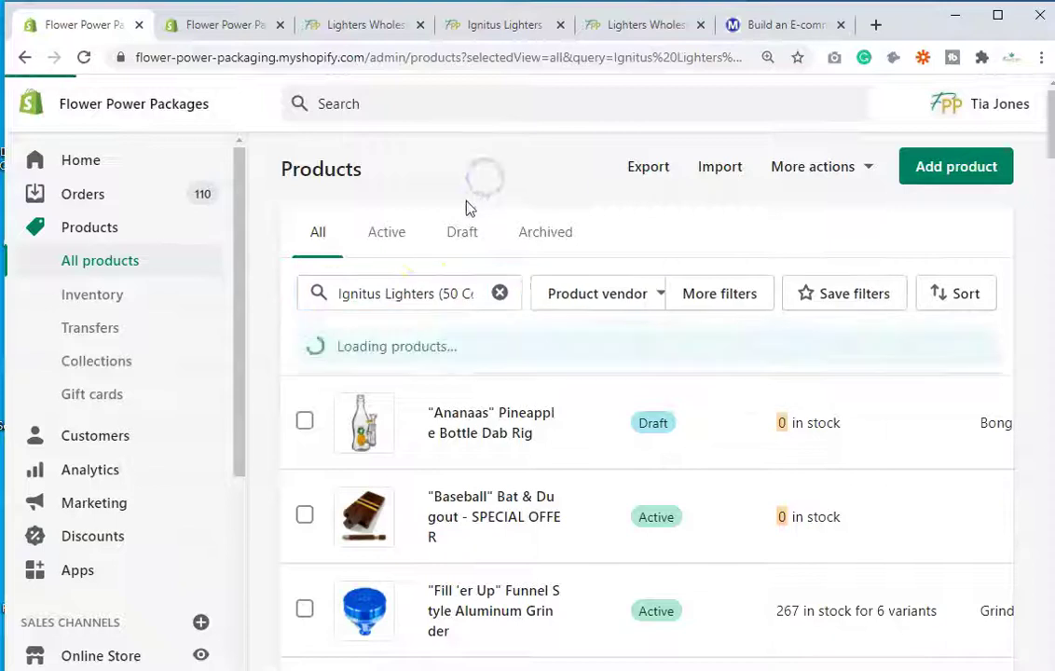
- Set the status of the Ignitus Lighters (50 Count Display) product to draft
click(305, 424)
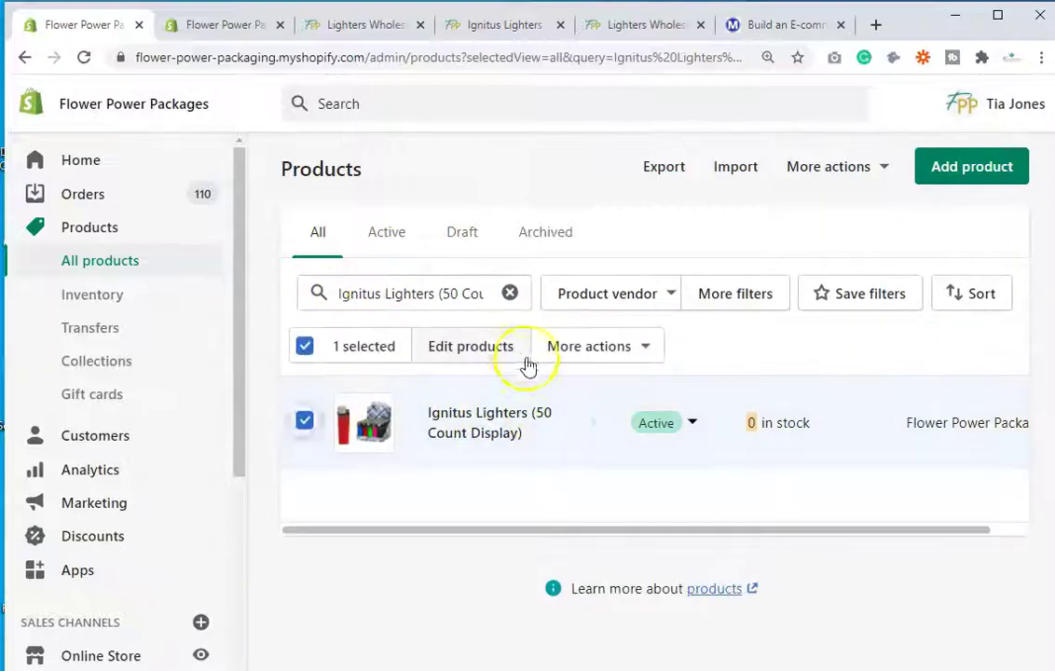
click(578, 351)
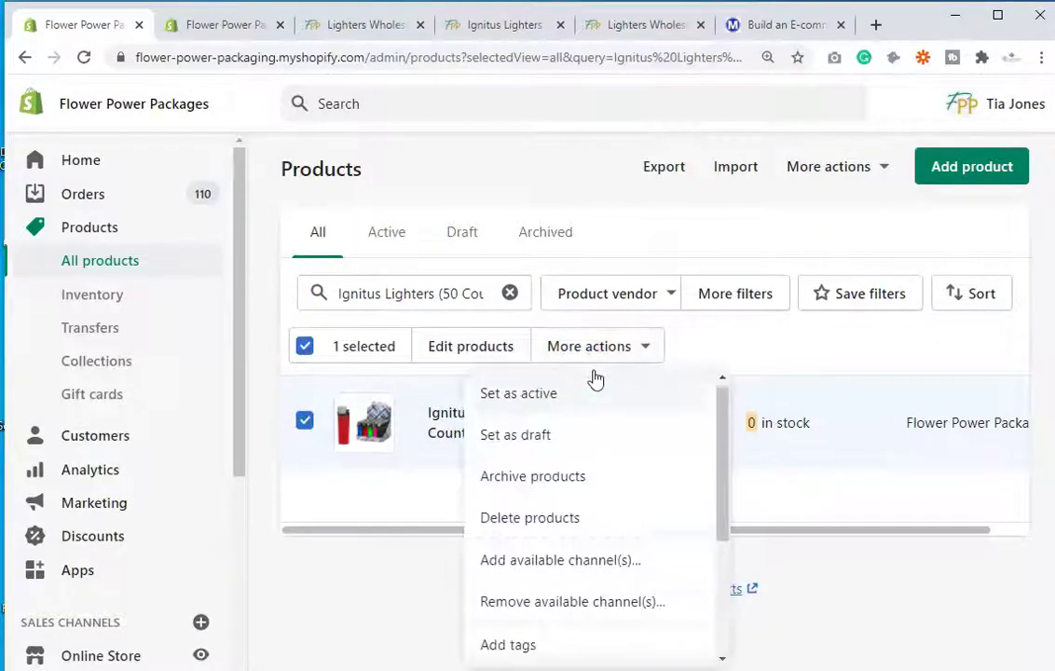
click(571, 441)
click(768, 449)
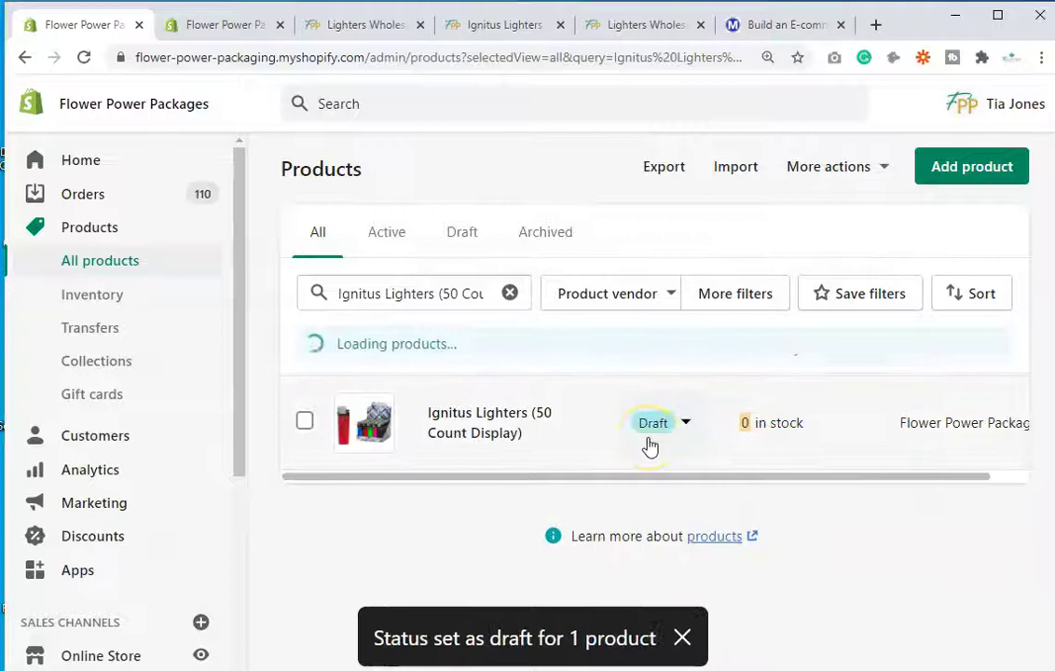
click(650, 423)
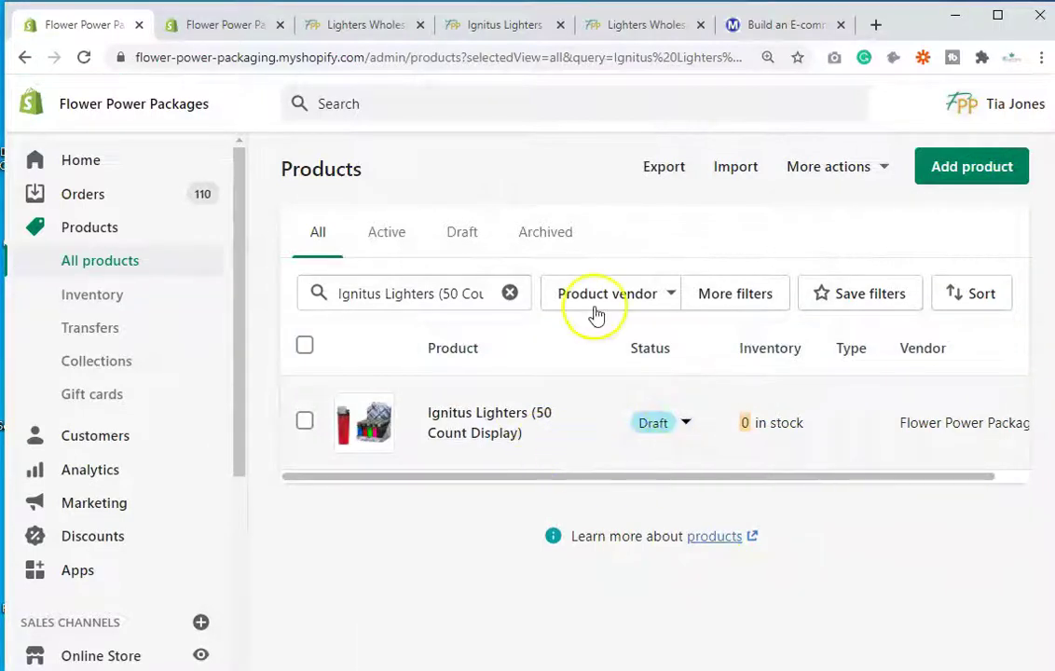
- Reload the Ignitus Lighters product page on the storefront to test its redirect again
click(477, 27)
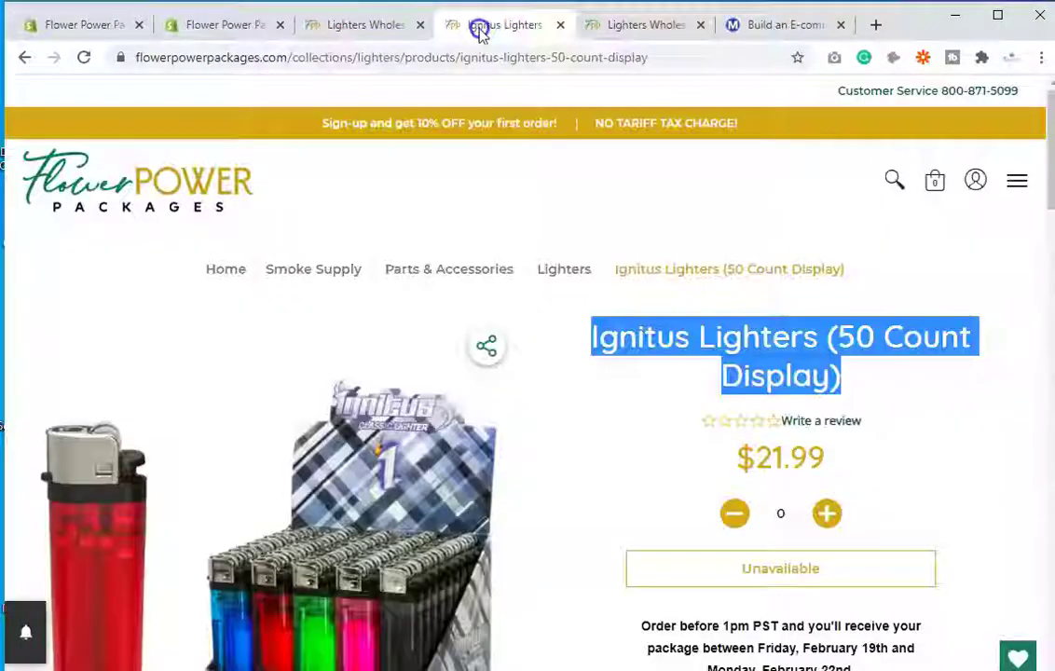
click(967, 256)
key(F5)
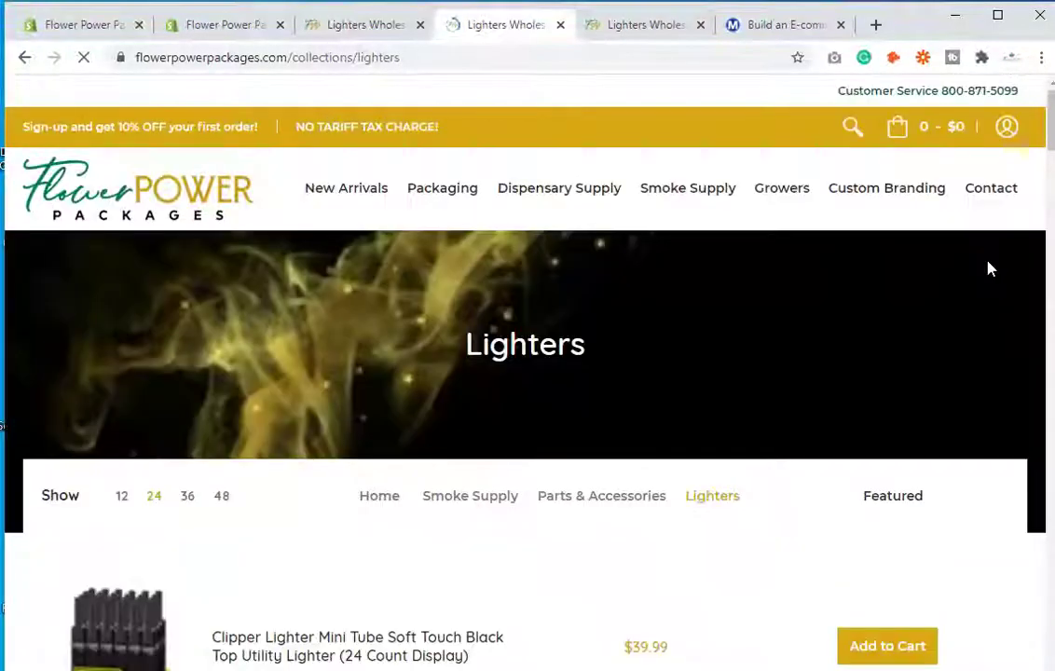
click(983, 251)
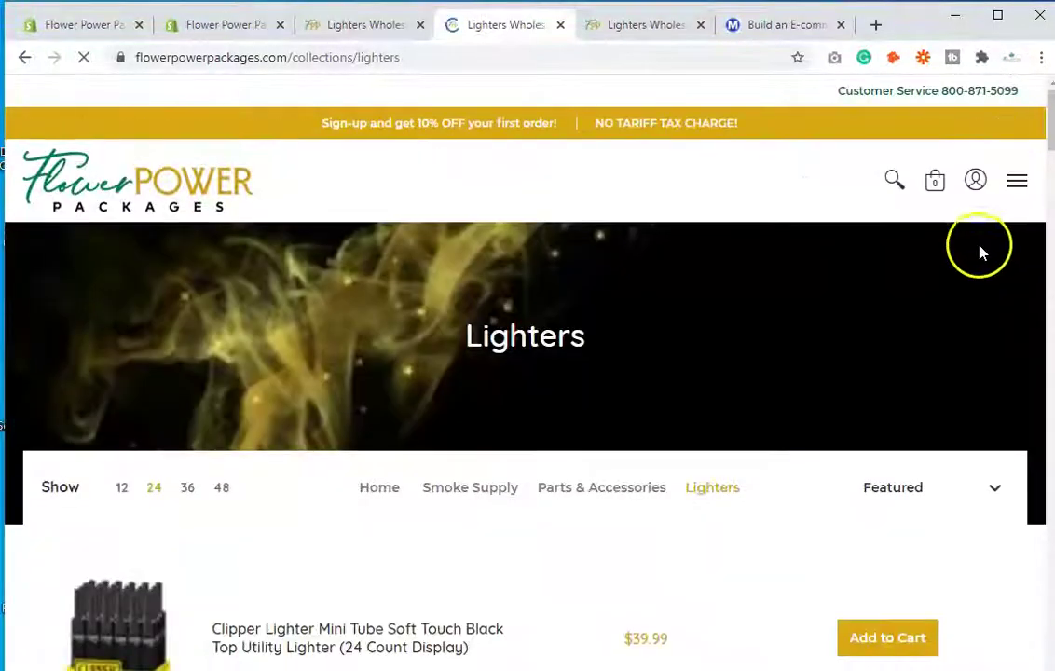
click(868, 283)
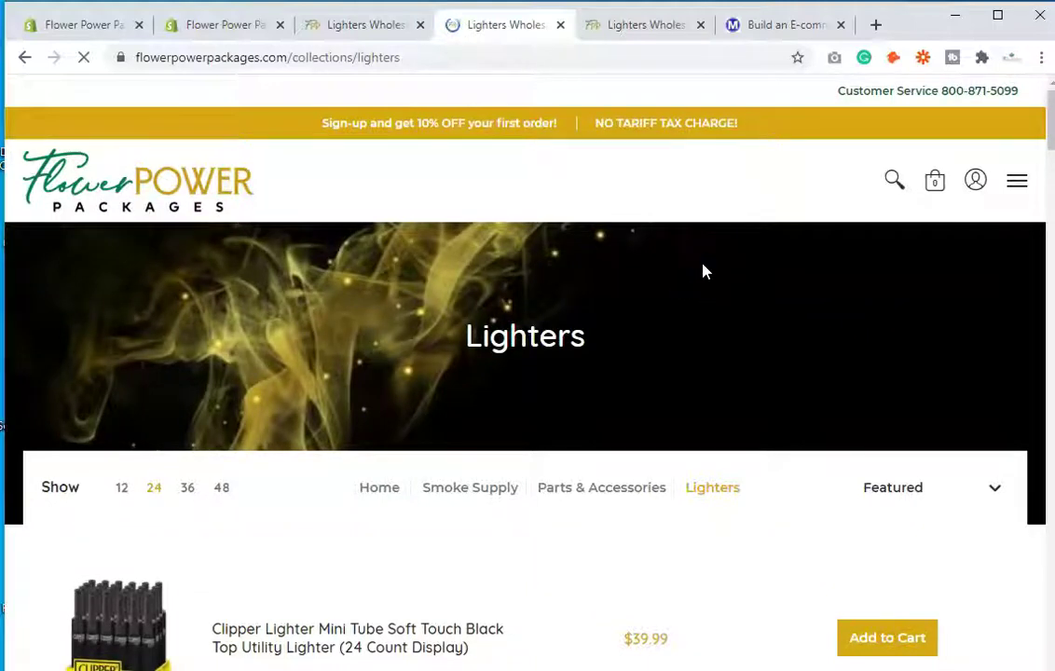
click(655, 214)
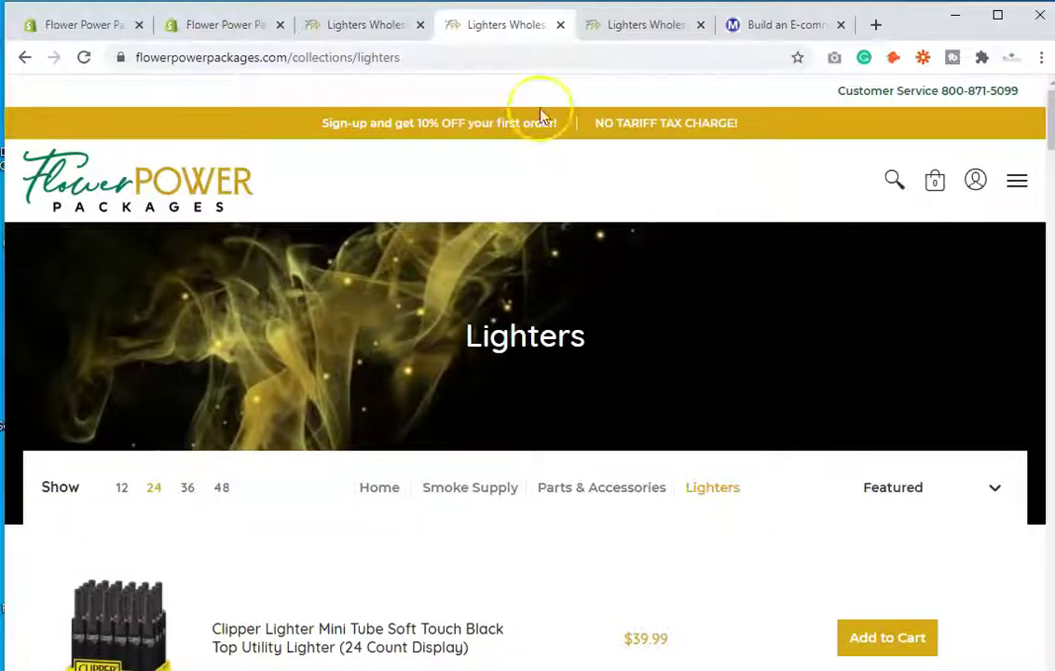
- Return to the store admin's URL Redirects list and open the import of redirects from a CSV file
click(221, 26)
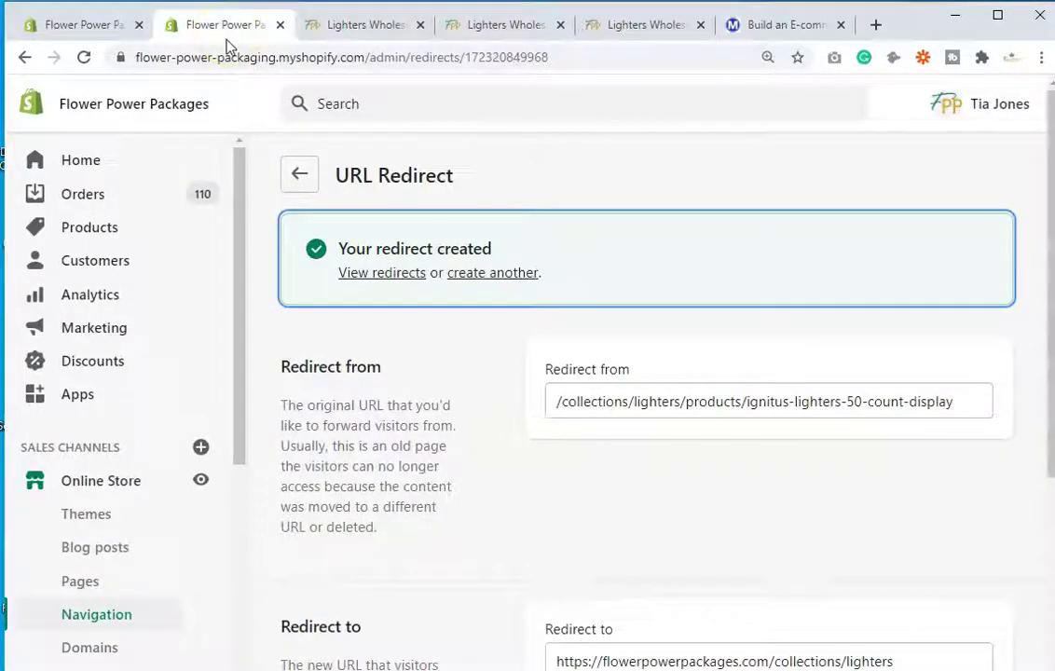
click(300, 180)
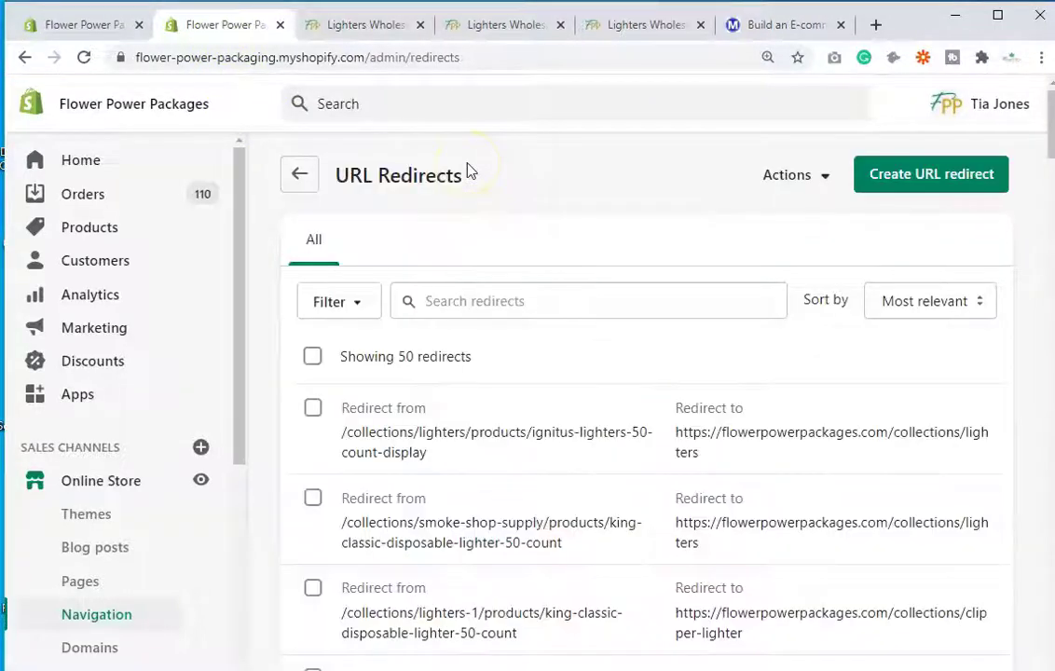
click(822, 174)
click(770, 229)
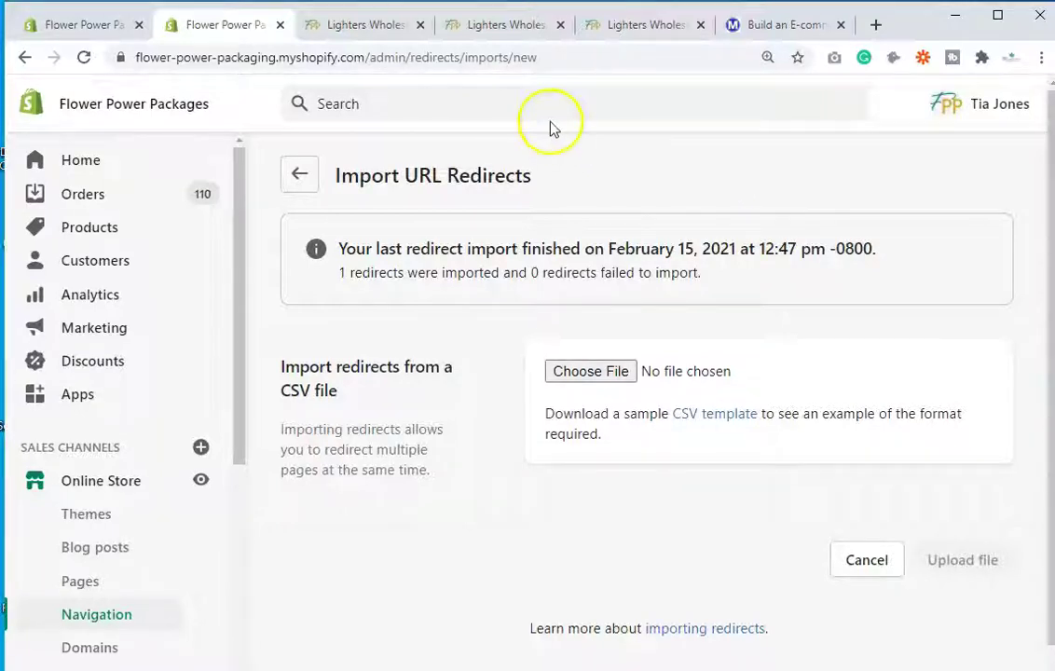
- Close the Ignitus test page and open the sold-out Special Blue Lighter The Laser Lighter product from page 2 of the Lighters collection
click(559, 28)
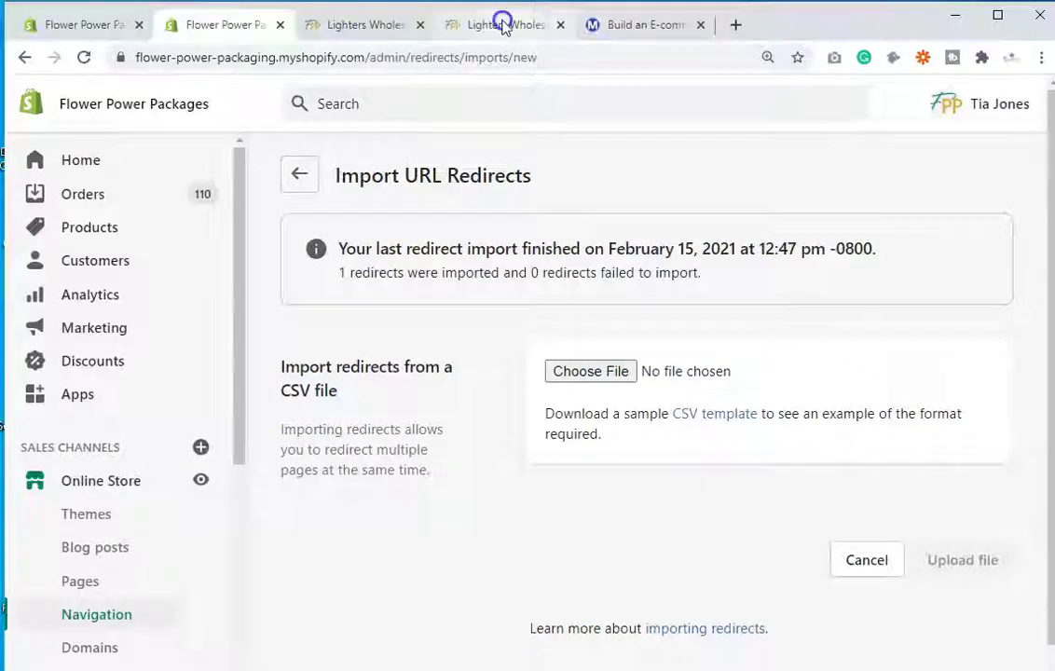
click(502, 26)
drag(1049, 130, 975, 560)
scroll(618, 438, down, 9)
scroll(566, 407, up, 5)
click(568, 322)
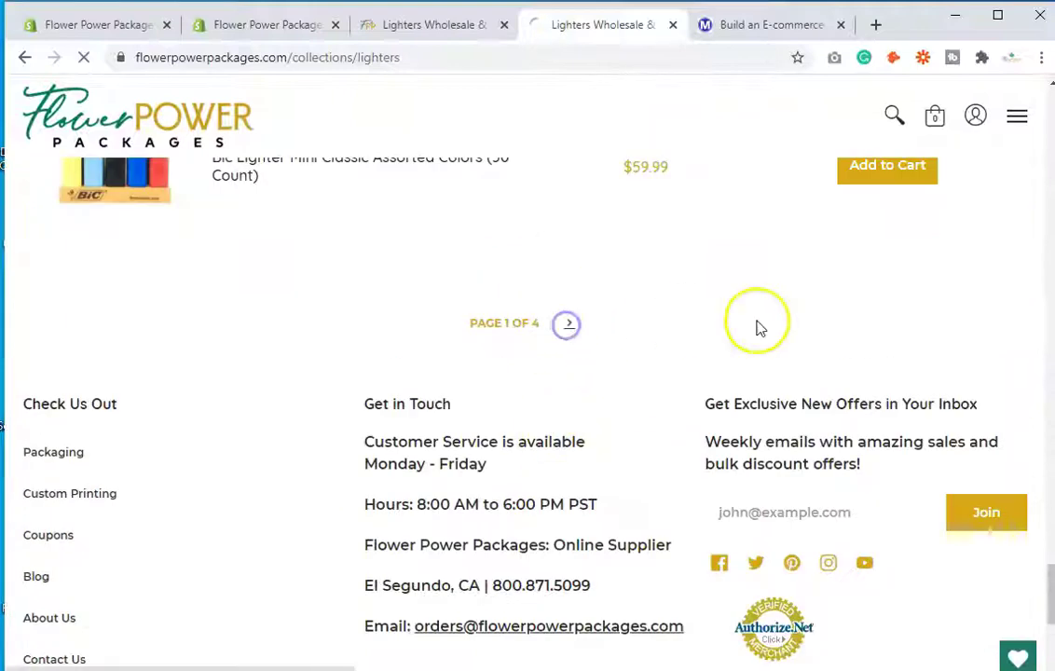
scroll(789, 326, down, 15)
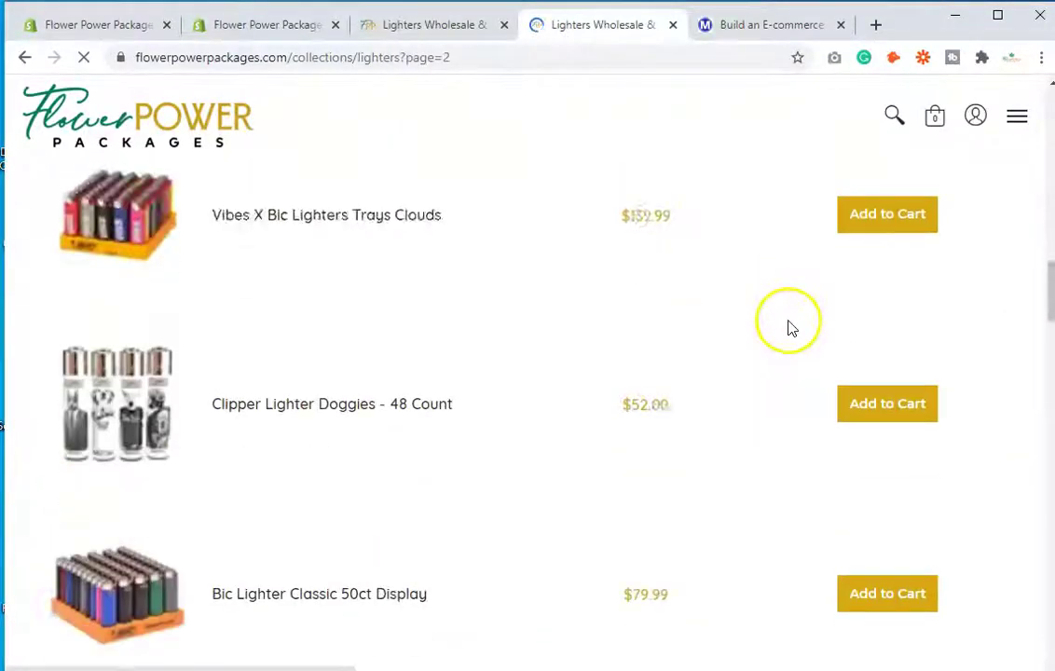
scroll(788, 330, up, 5)
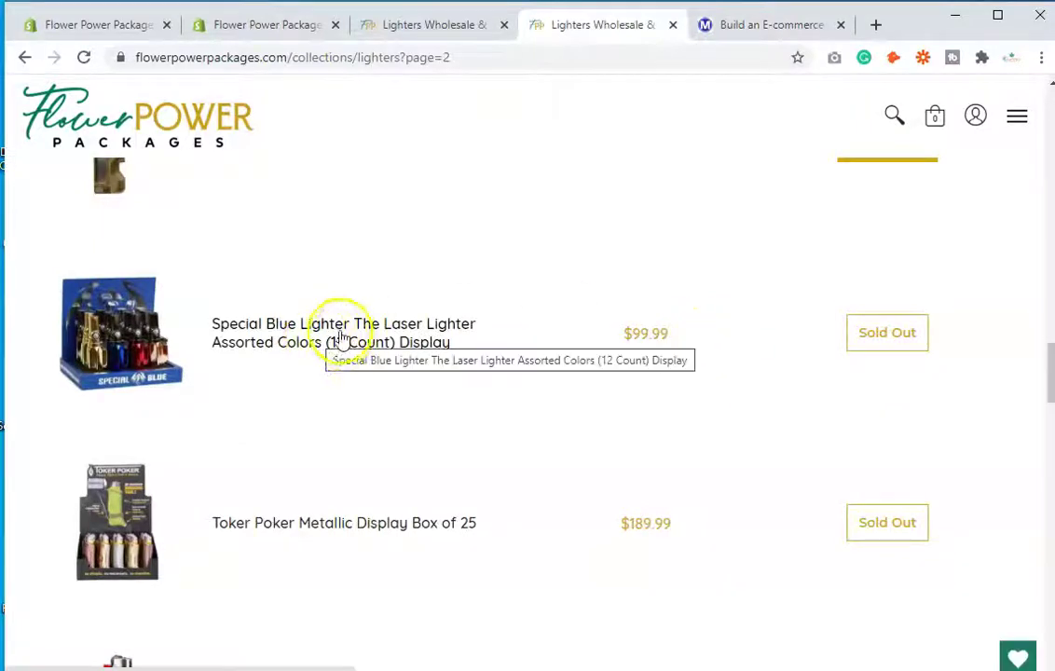
click(313, 323)
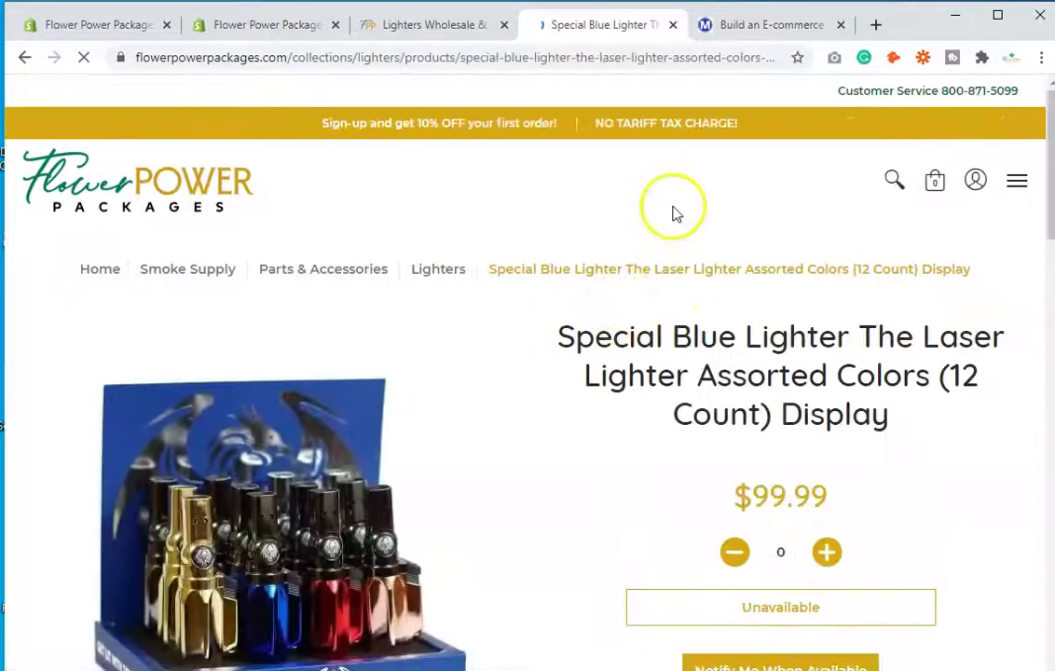
- Copy the Special Blue Lighter product page's address into cell A2 under Redirect from in the old new 1 file in Excel
click(641, 57)
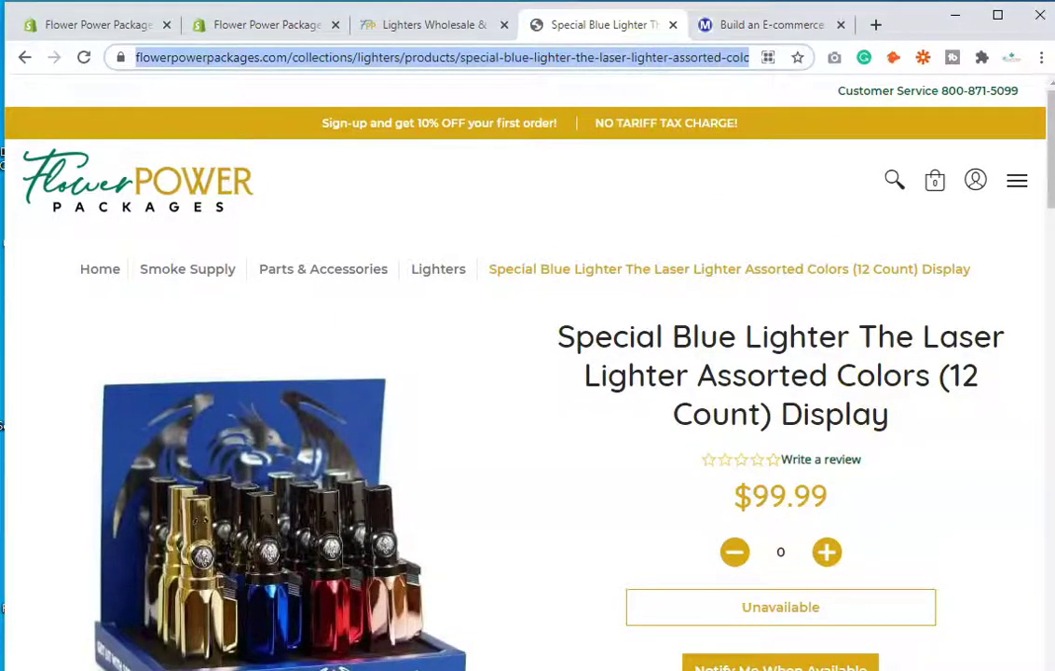
key(alt+Tab)
click(196, 283)
click(81, 262)
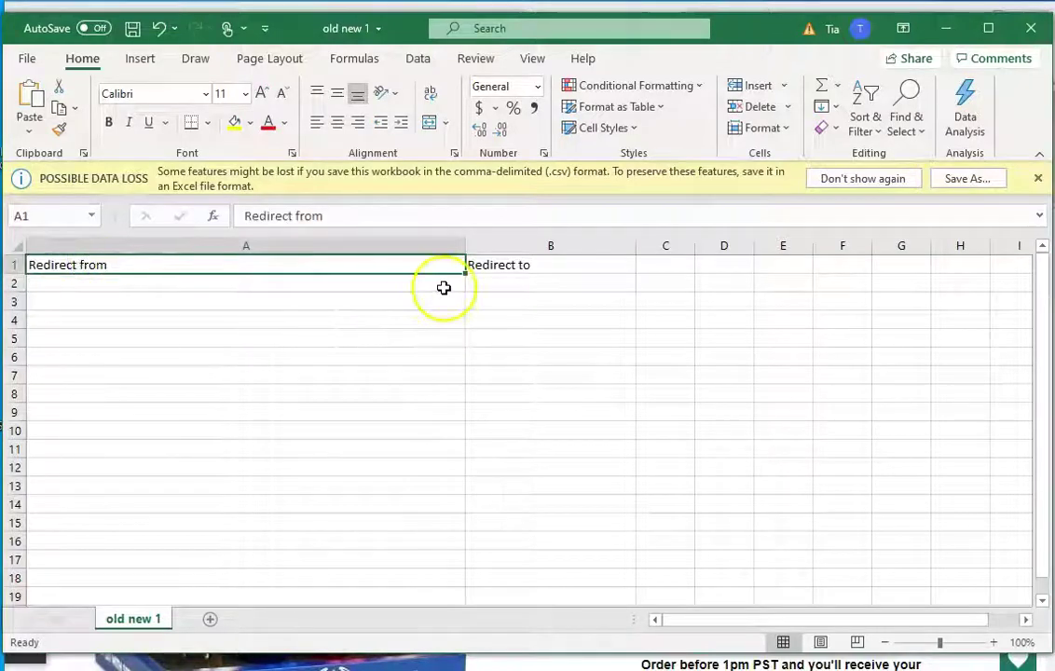
click(511, 265)
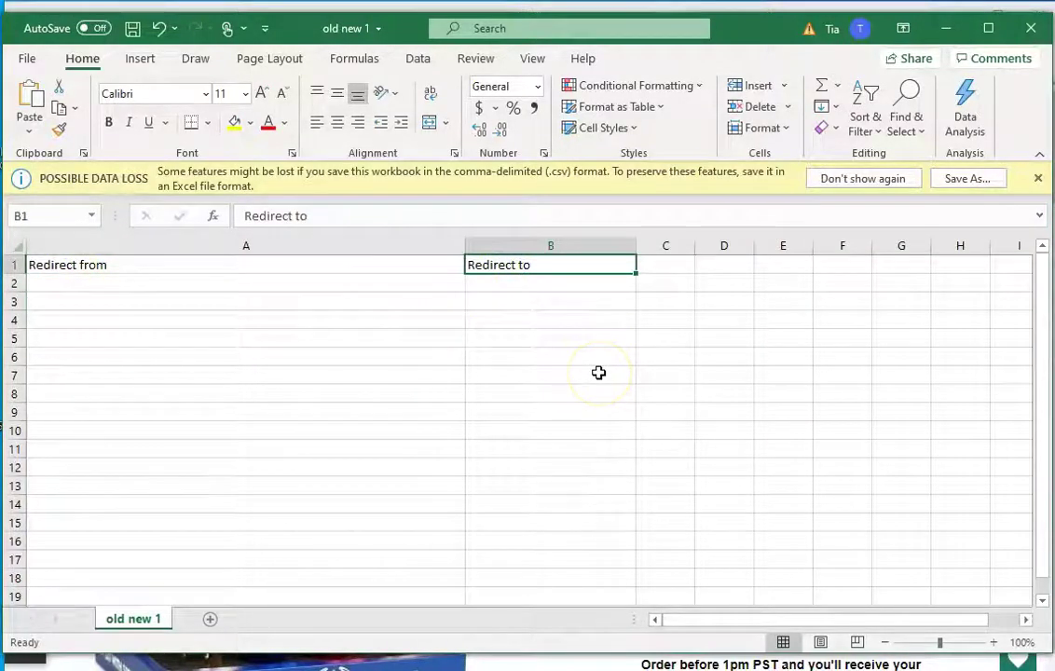
click(210, 283)
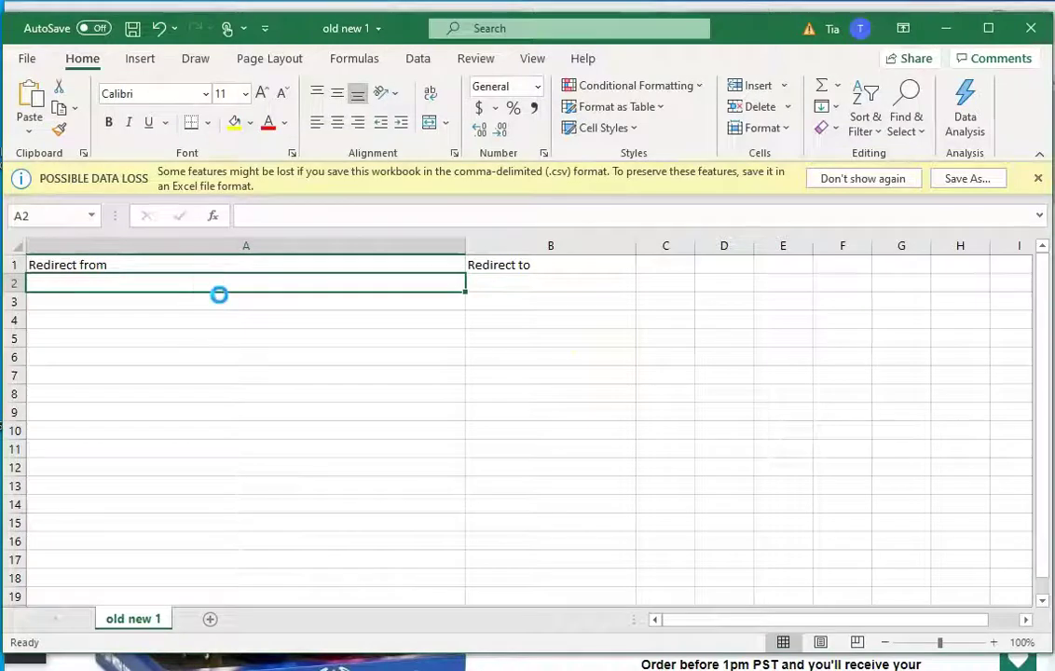
text(https://flowerpowerpackages.com/collections/lighters/products/special-blue-lighter-the-laser-lighter-assorted-colors-12-count-display)
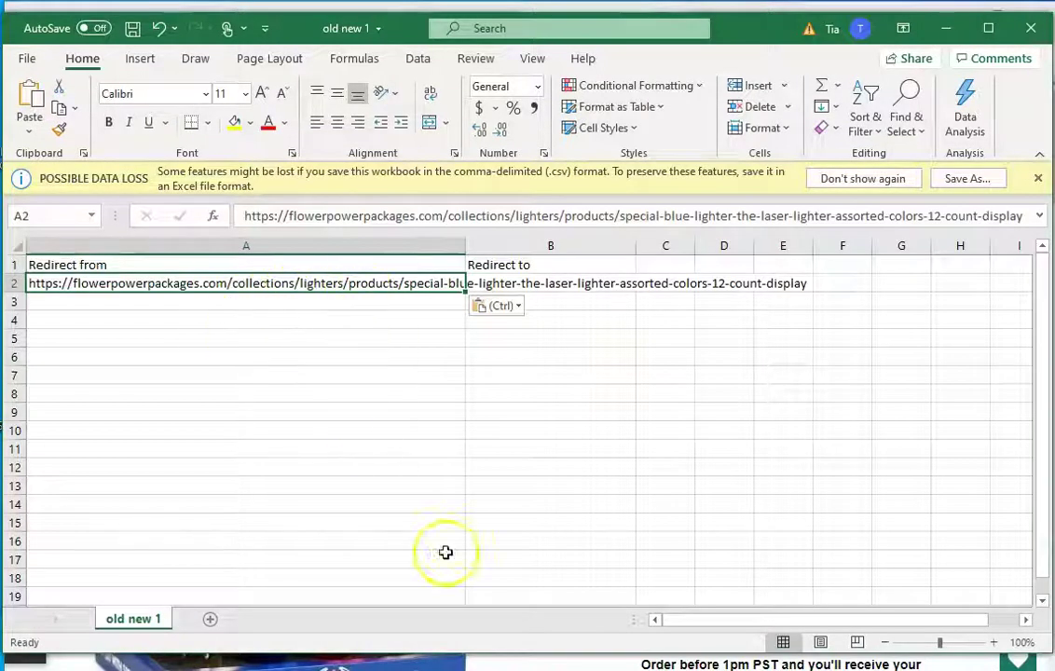
- Copy the Lighters collection page's address from Chrome into cell B2 under Redirect to in the Excel sheet
mouse_move(540, 669)
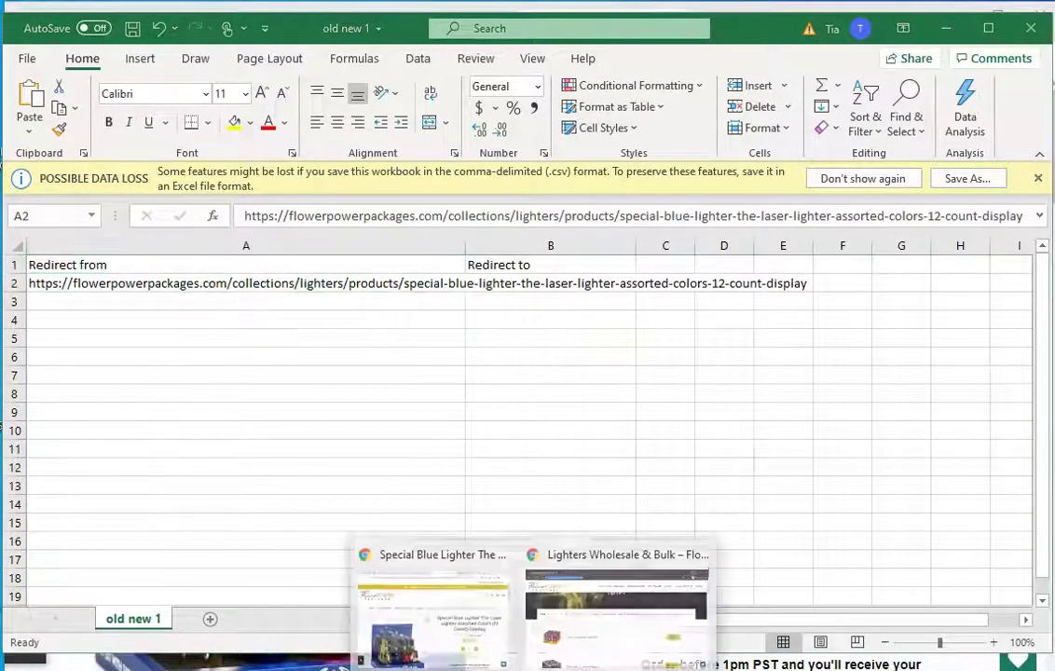
click(476, 637)
click(422, 24)
click(424, 54)
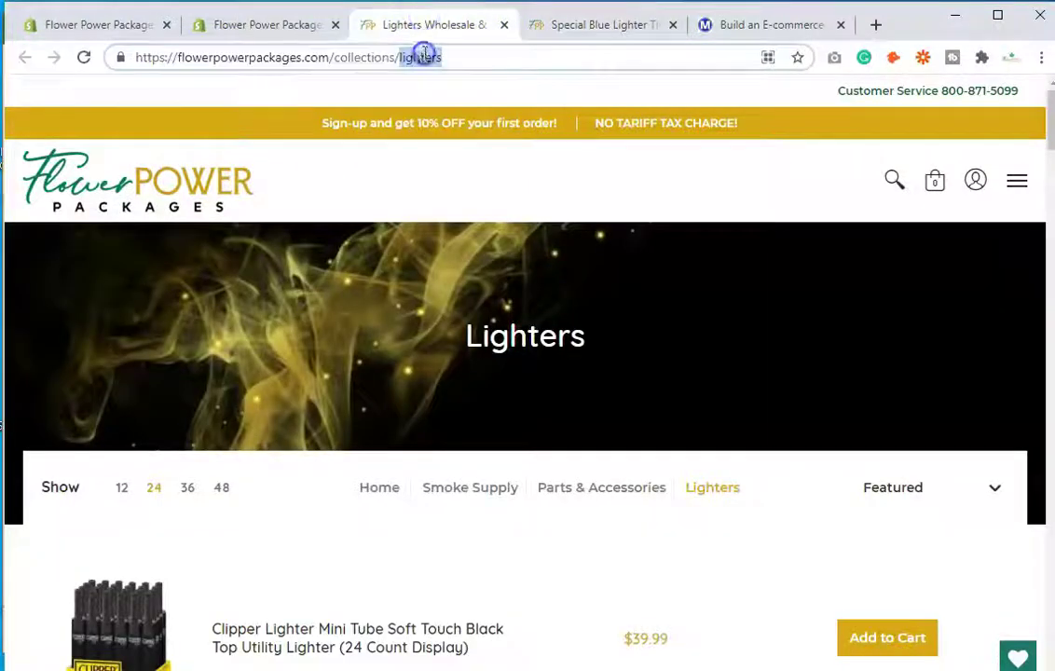
key(ctrl+c)
key(alt+Tab)
click(530, 288)
key(ctrl+v)
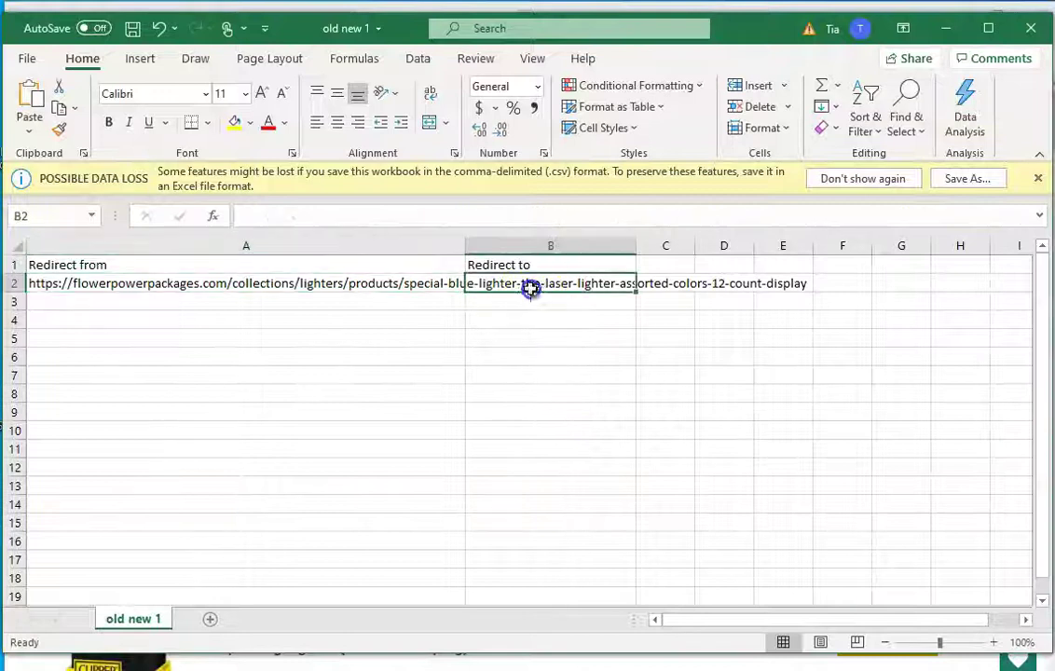
click(523, 354)
click(400, 301)
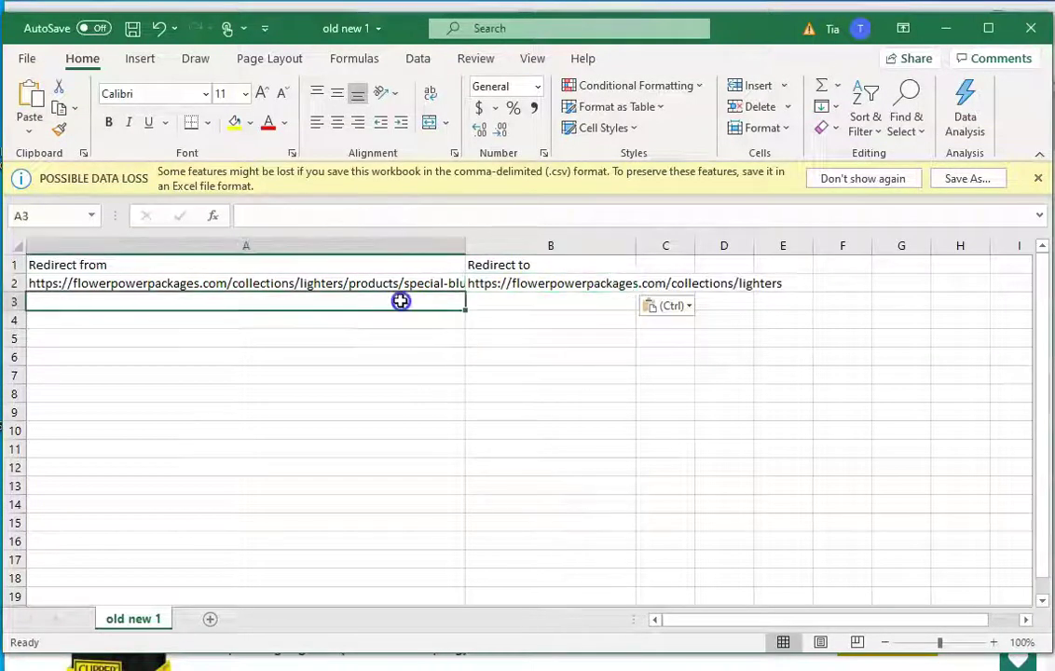
- Save the redirect sheet to the Desktop as old new 2 in CSV UTF-8 format
click(32, 60)
click(89, 307)
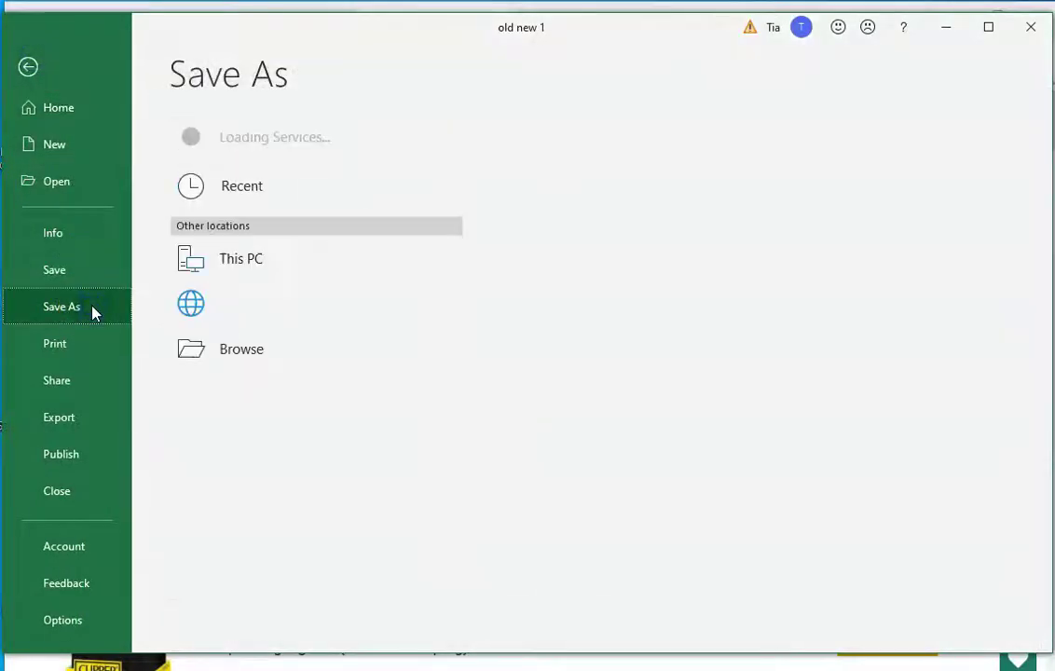
click(556, 151)
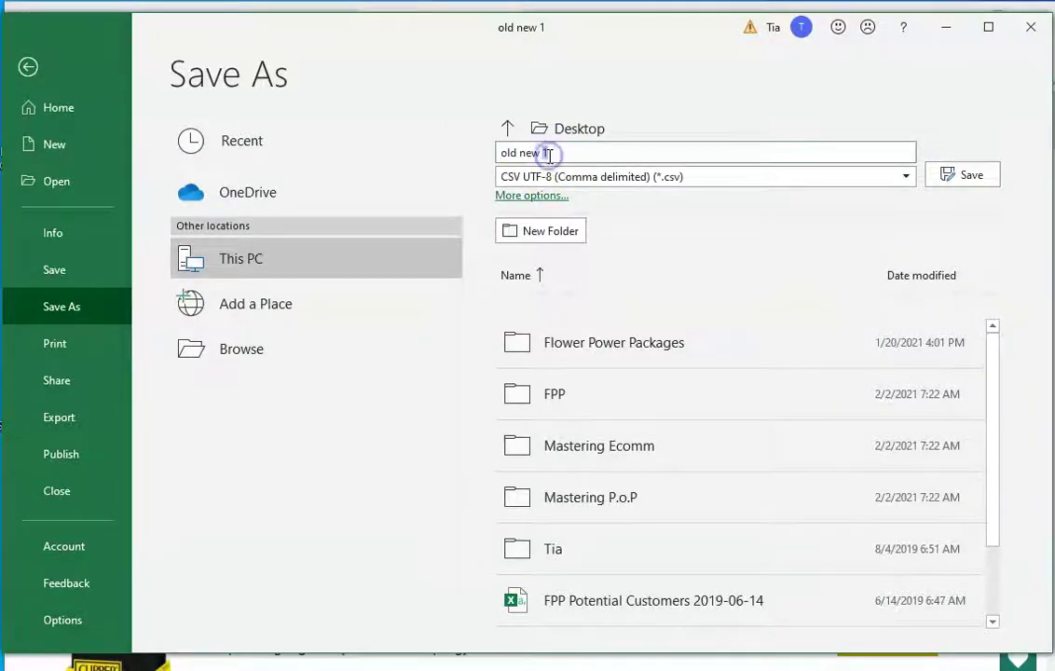
click(974, 183)
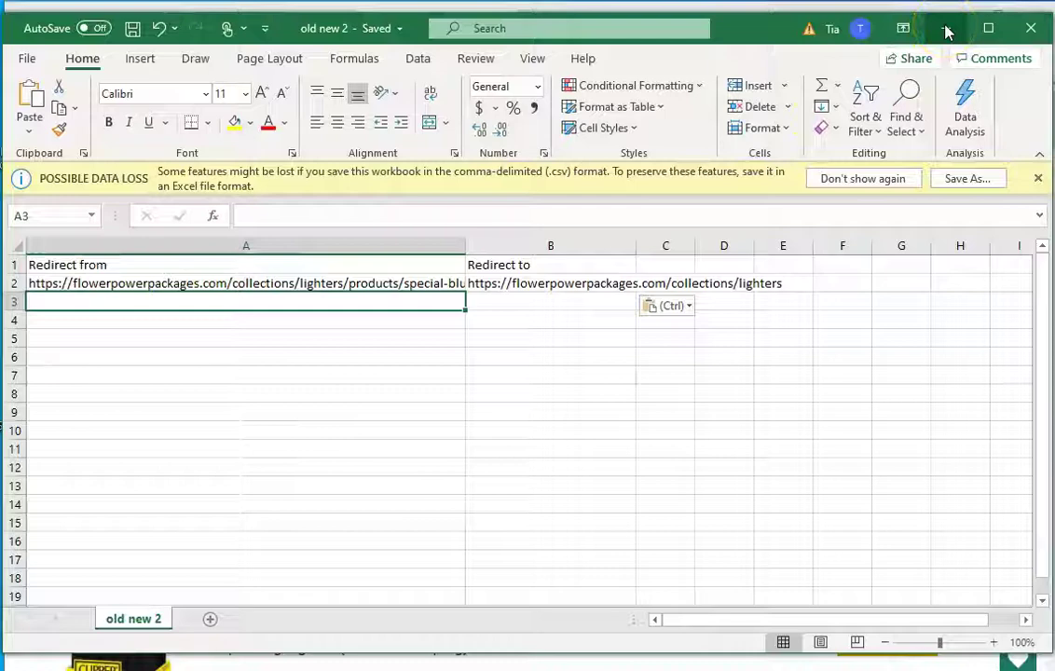
- Check the save location and format of old new 2, and close the workbook and Excel
click(32, 59)
click(84, 309)
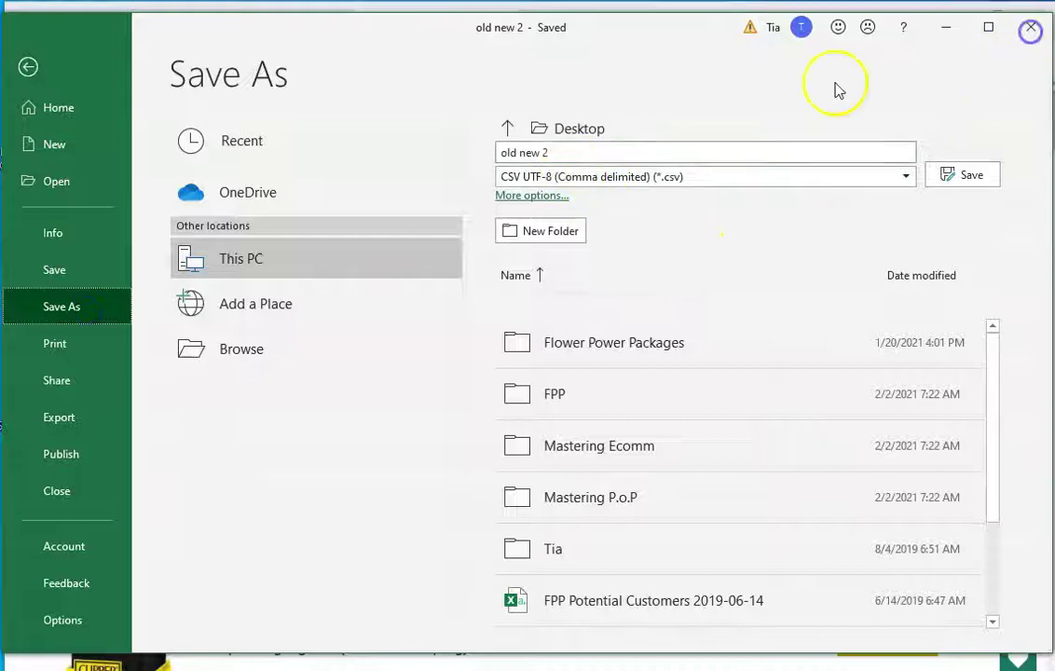
key(Return)
key(ctrl+w)
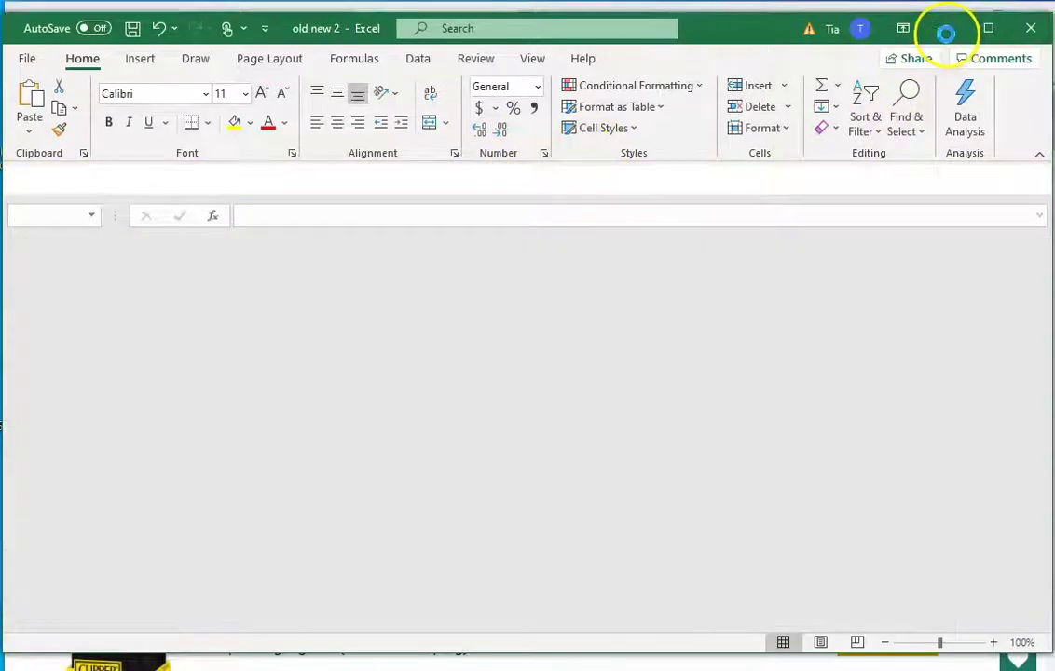
key(alt+F4)
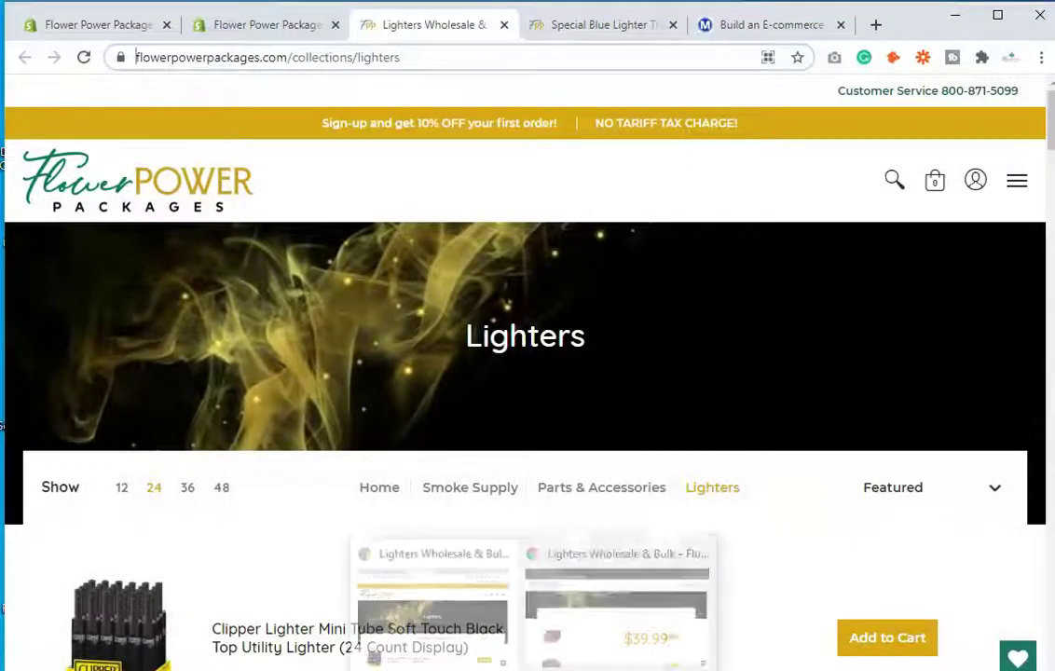
- Switch to the Shopify redirect import page and import old new 2.csv from the Desktop
click(236, 24)
click(596, 372)
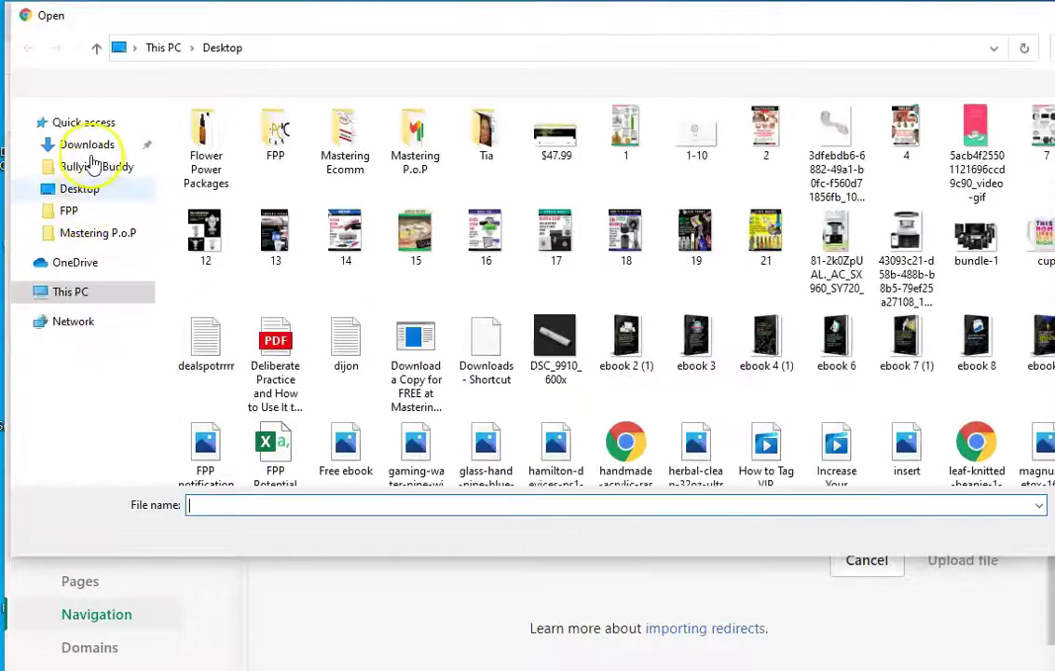
click(86, 191)
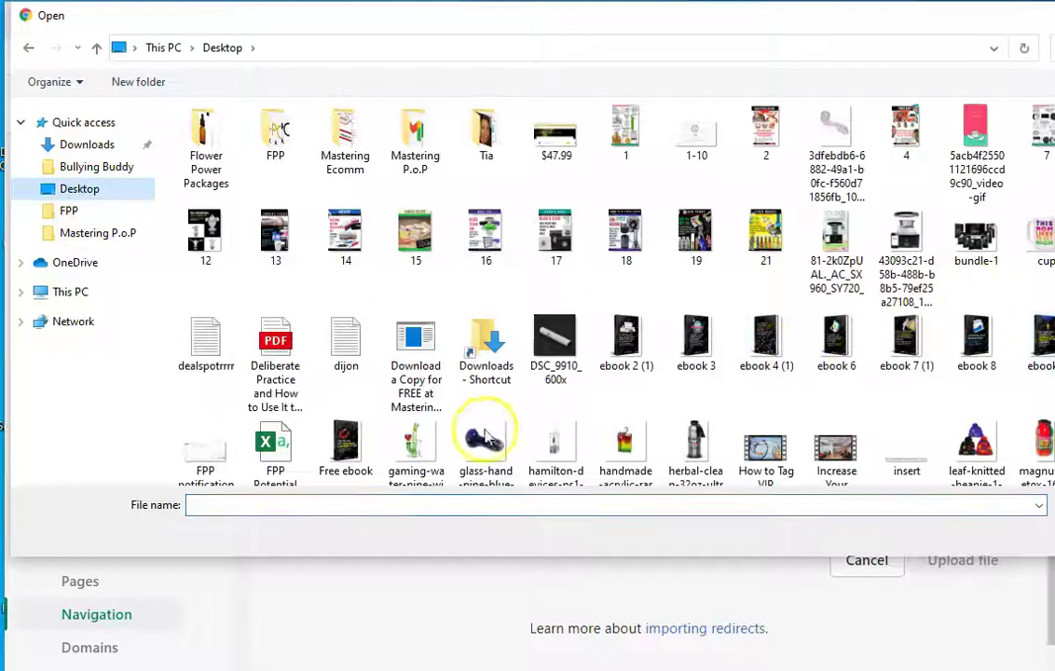
click(347, 448)
scroll(392, 410, down, 3)
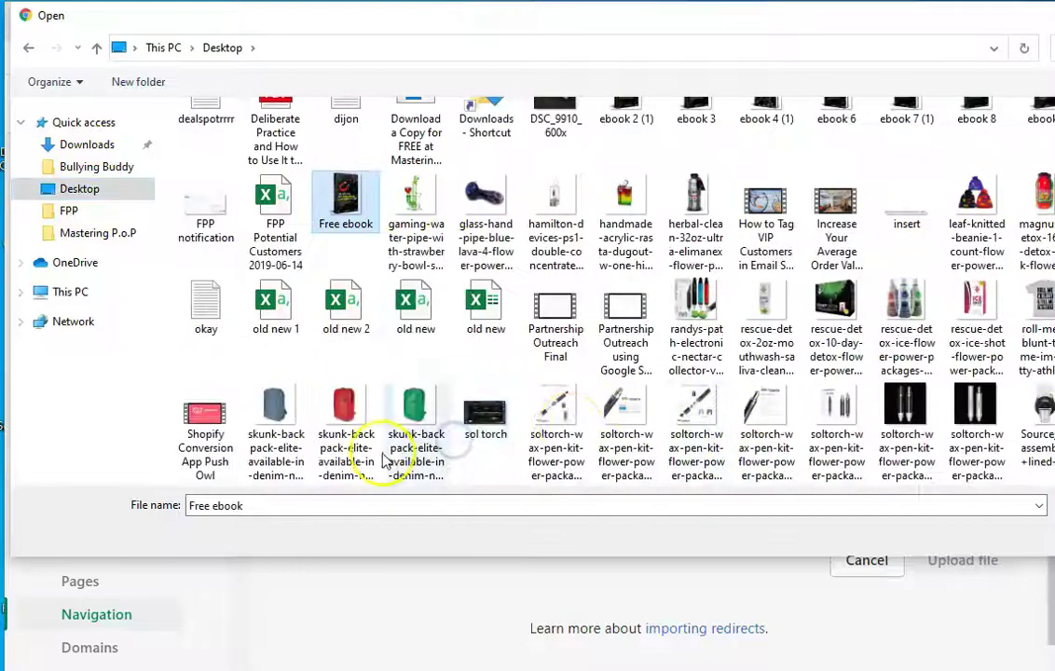
double_click(345, 303)
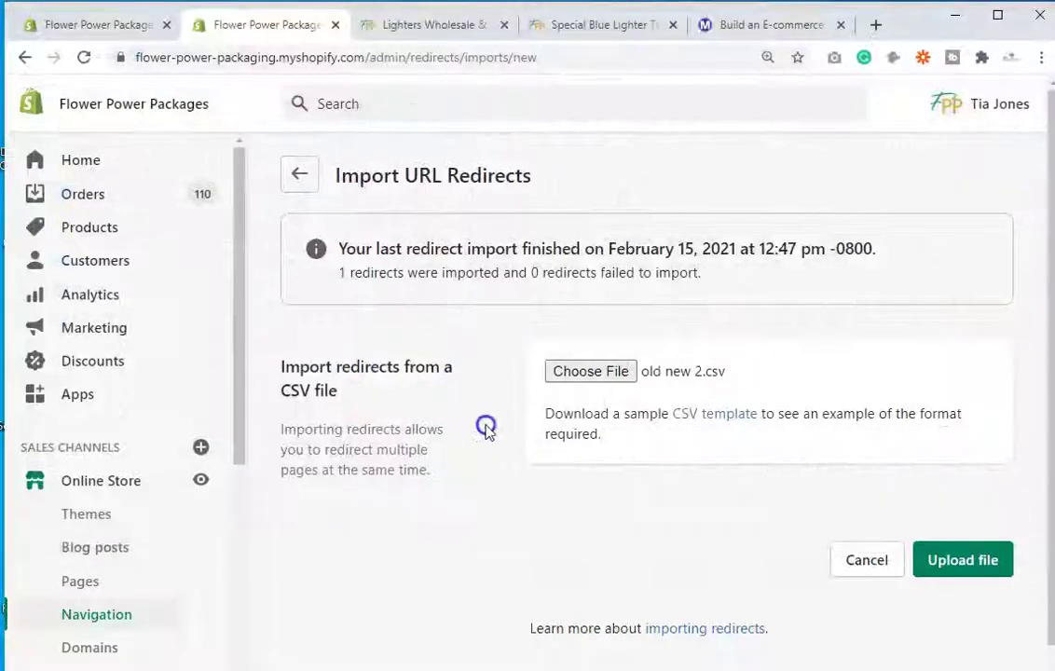
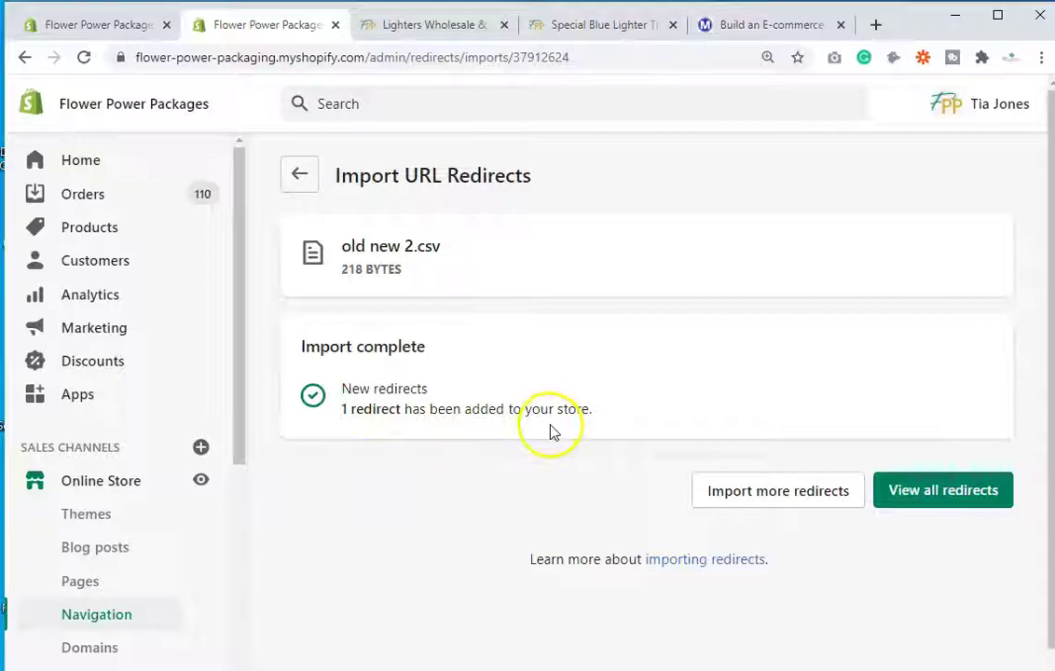
- View all redirects in Shopify, reload the list, and check the Special Blue Lighter product page's address for comparison
click(961, 494)
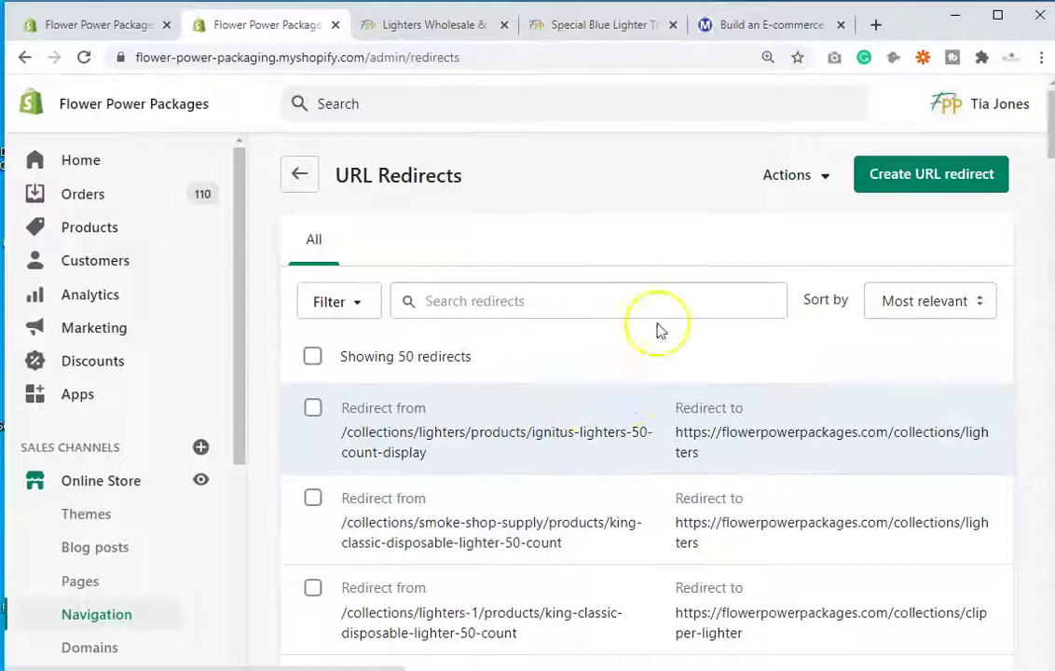
key(F5)
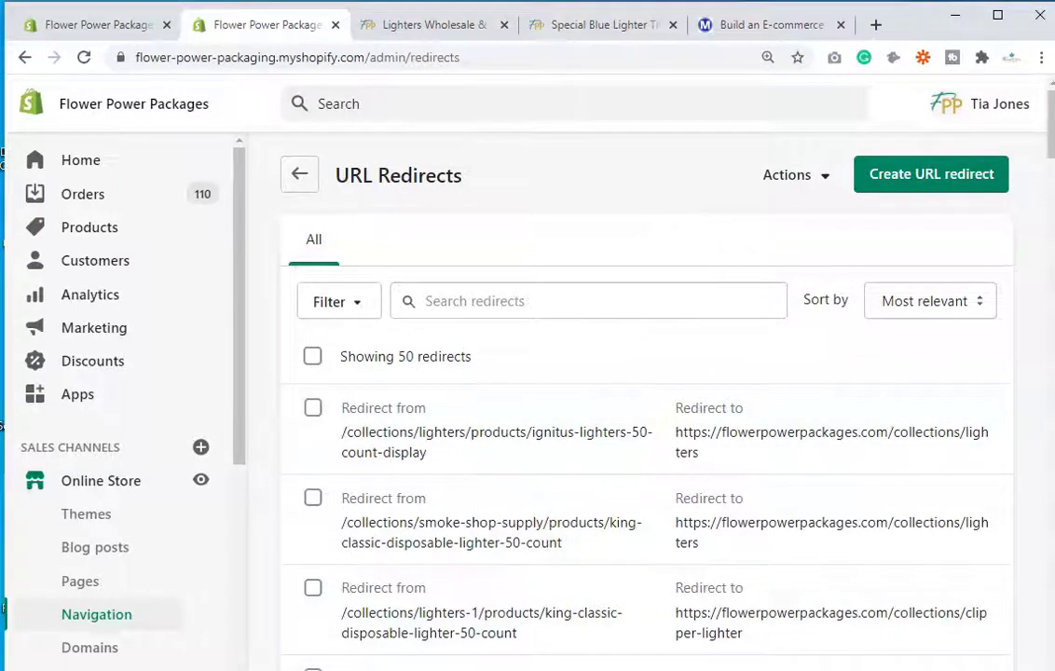
mouse_move(627, 670)
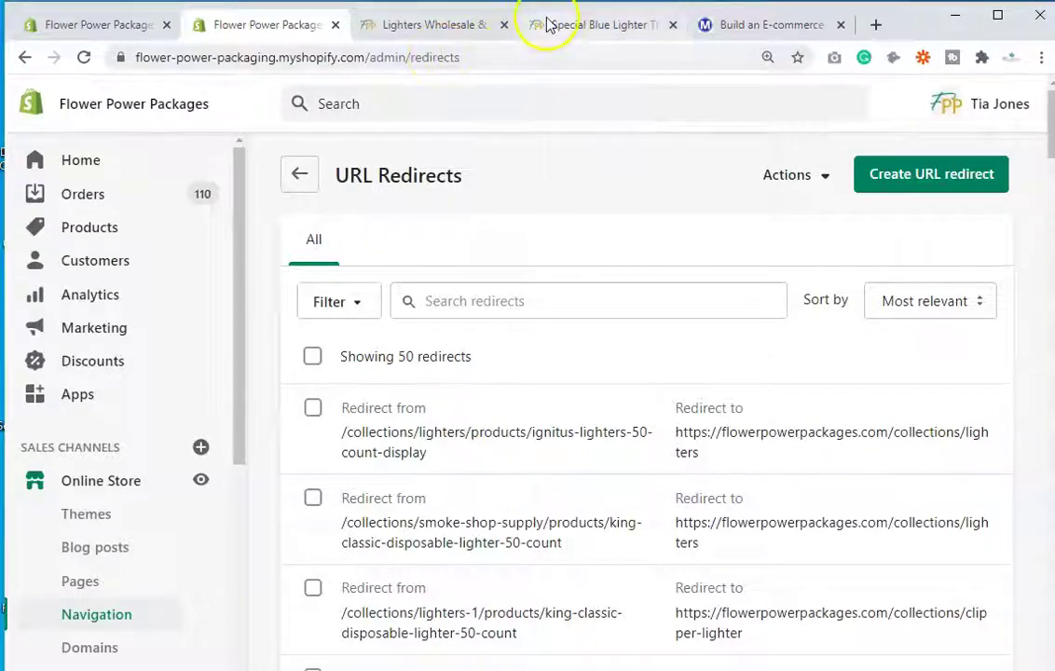
click(585, 25)
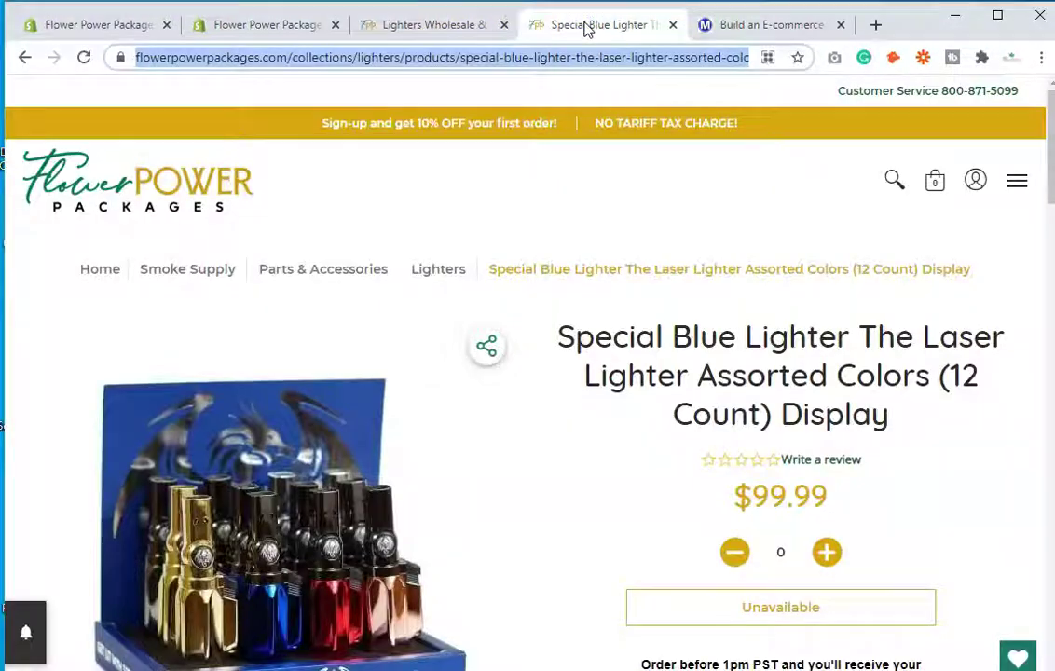
click(589, 59)
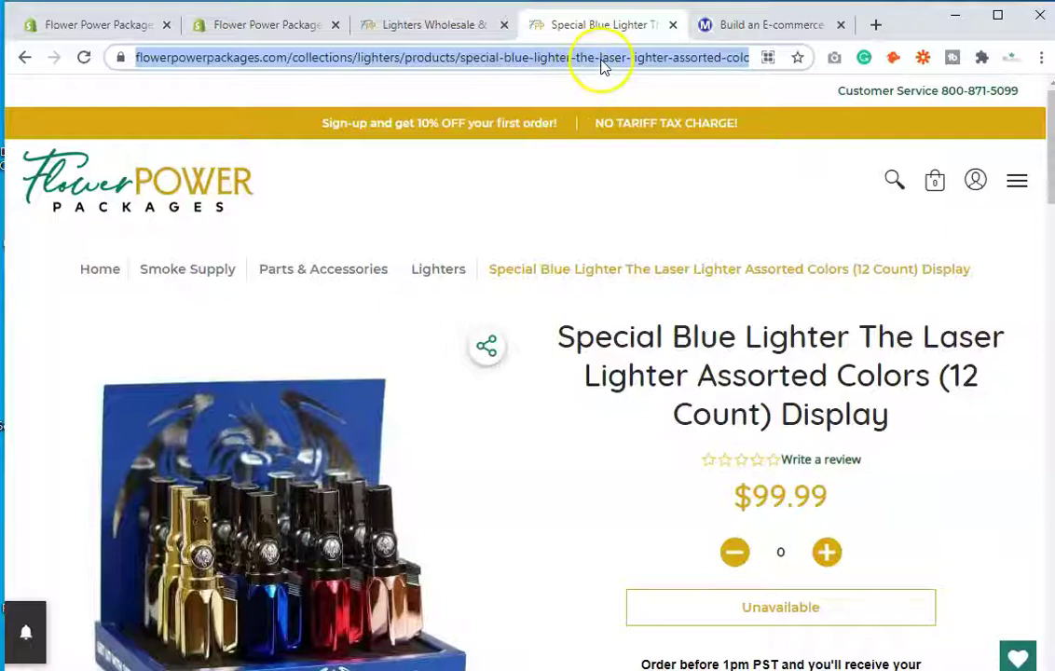
click(601, 60)
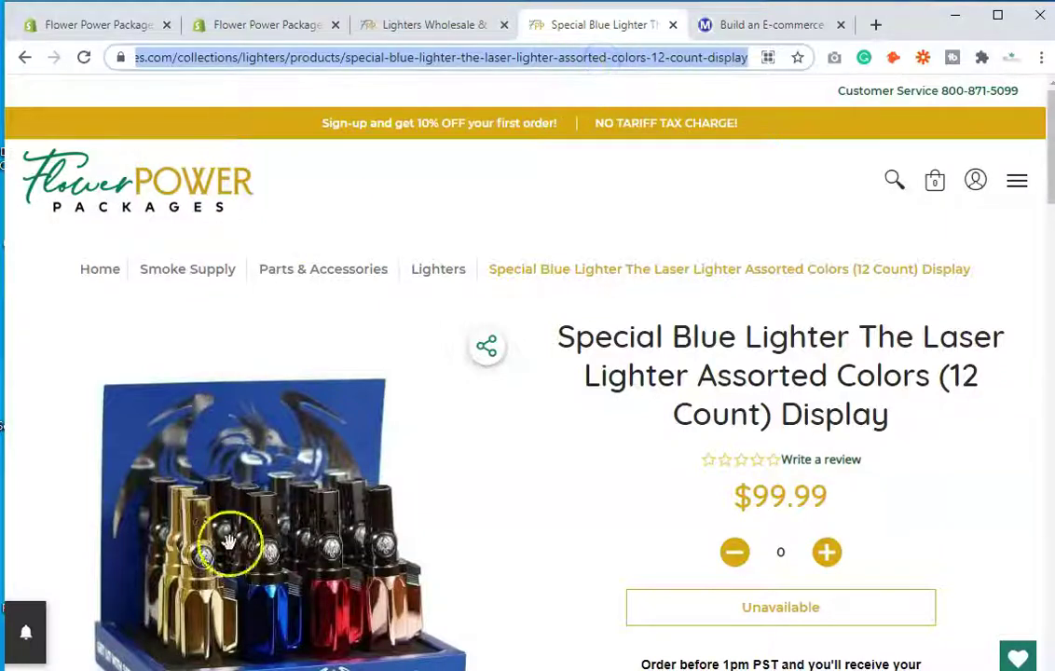
- Search Windows for old new 2, open the CSV file in Excel, and check Shopify's redirect list
key(alt+Tab)
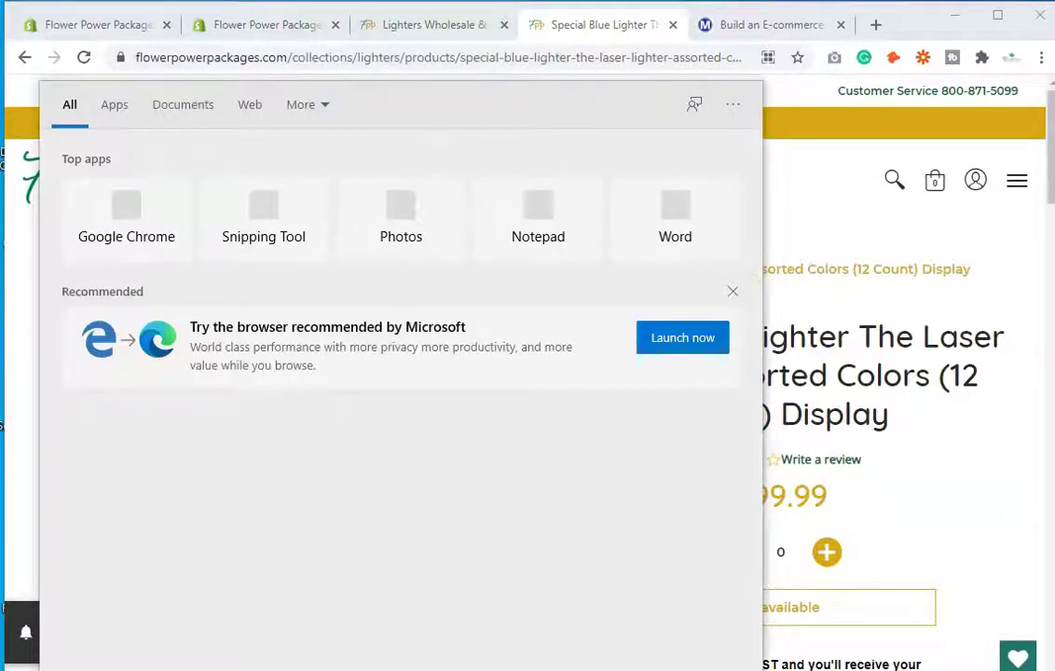
text(old new 2)
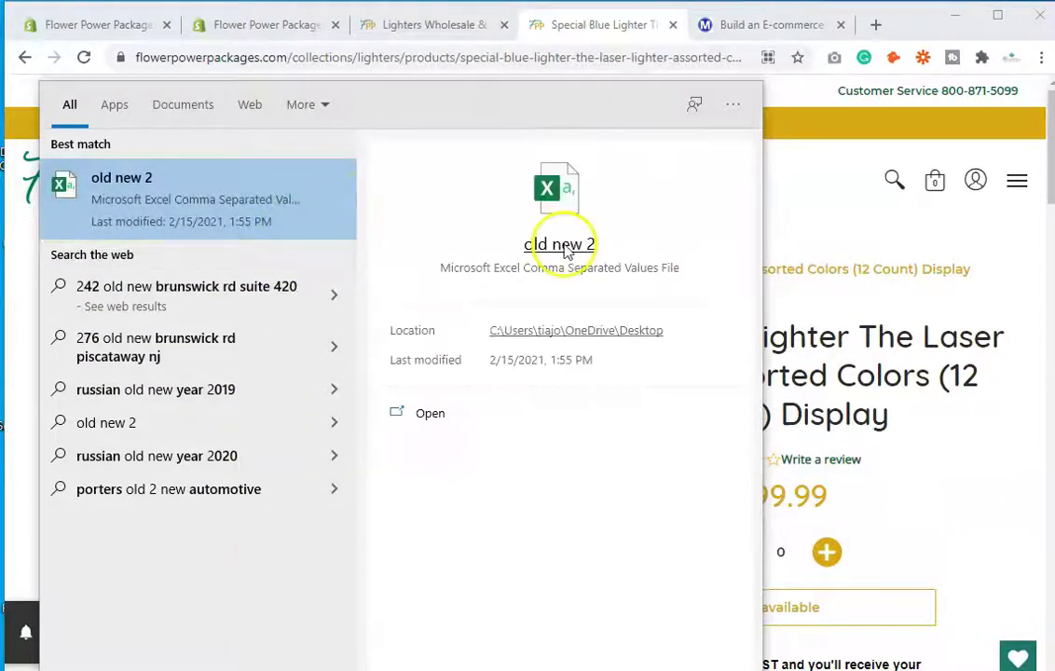
click(587, 249)
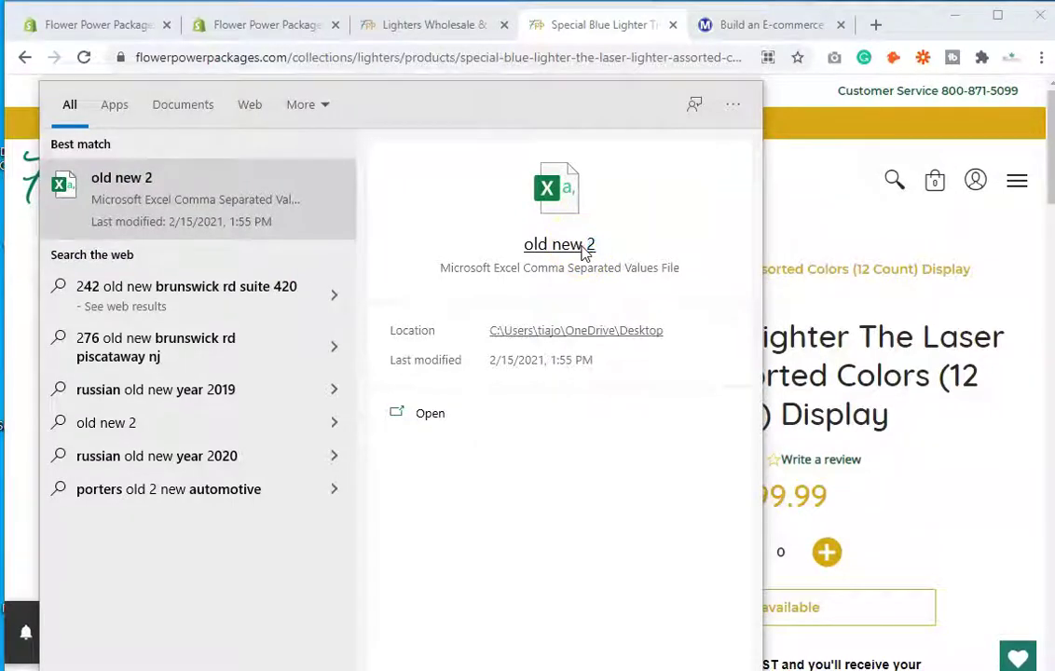
click(563, 250)
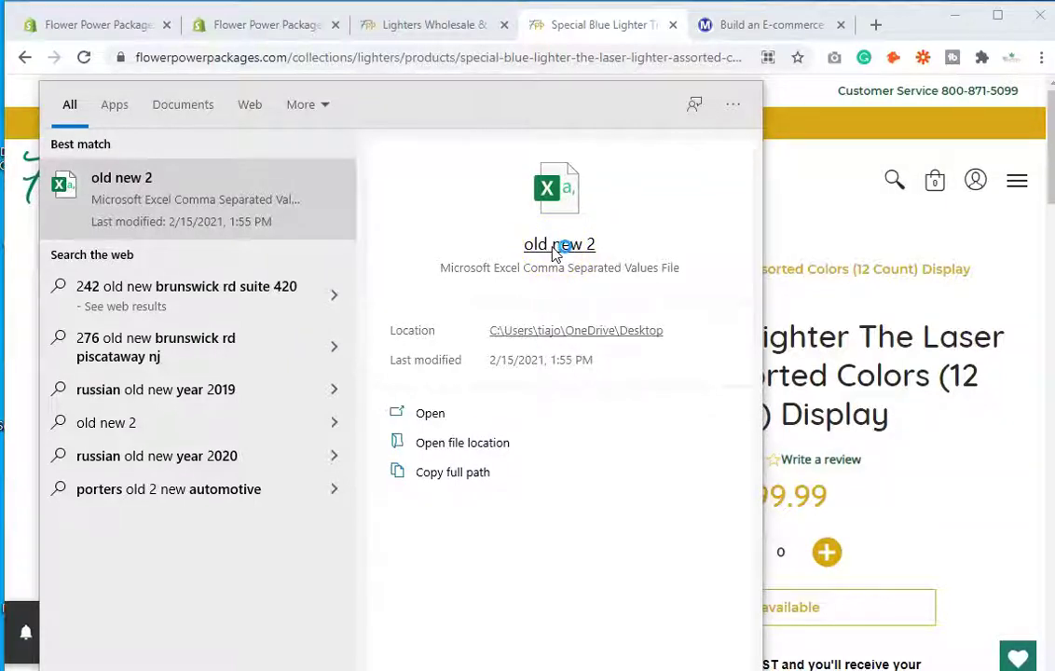
click(843, 228)
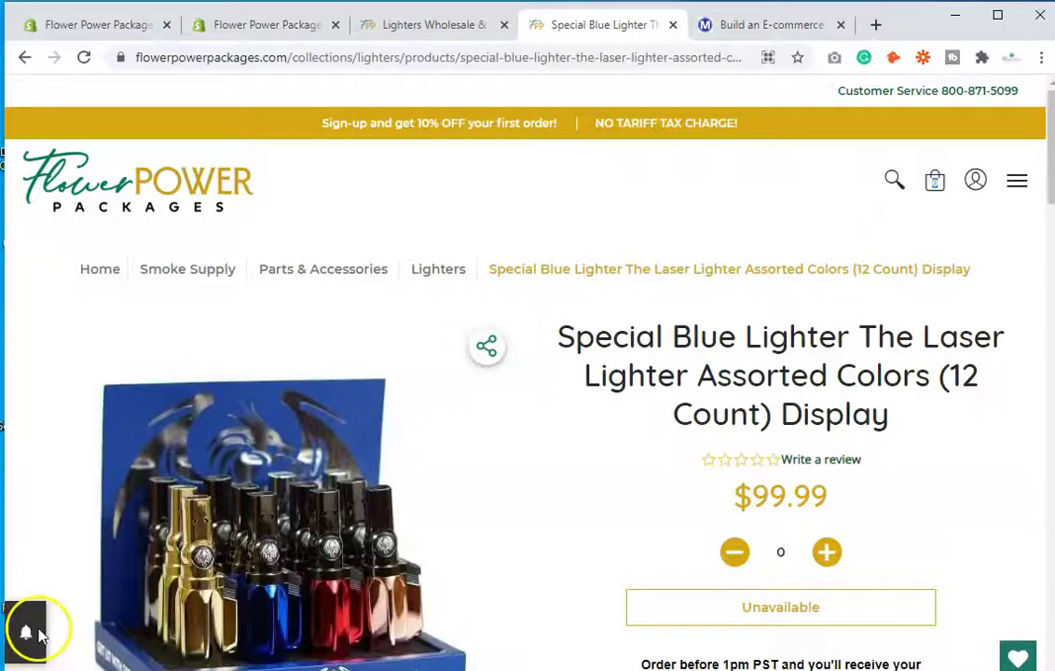
key(ctrl+2)
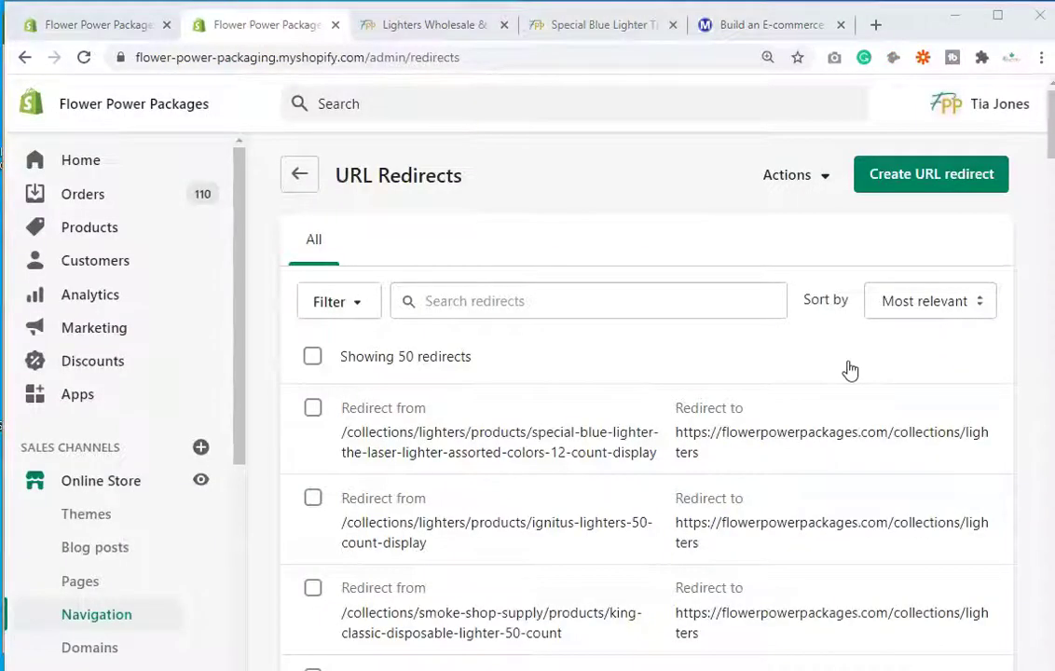
key(alt+Tab)
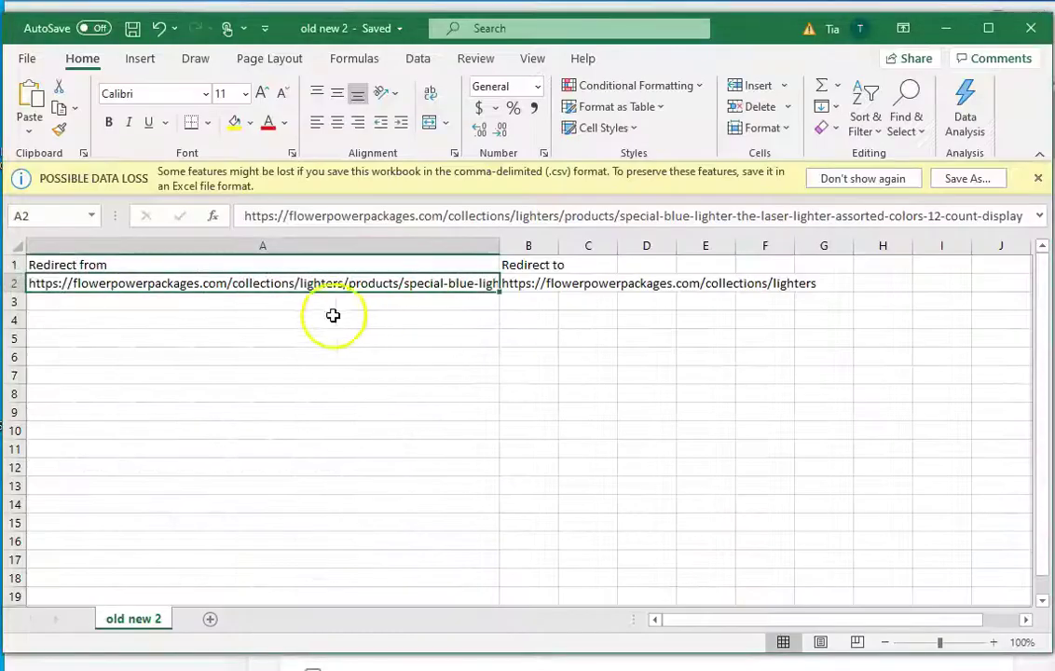
- Widen columns A and B in the old new 2 sheet to show more of the redirect addresses
drag(505, 258, 553, 242)
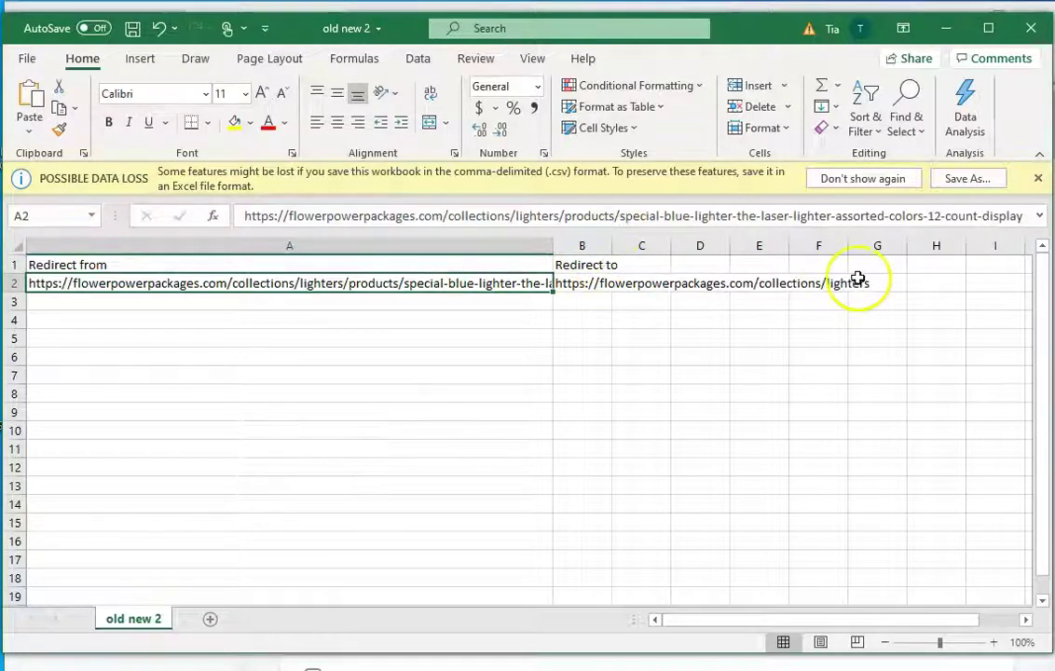
click(853, 284)
click(823, 283)
drag(612, 244, 905, 248)
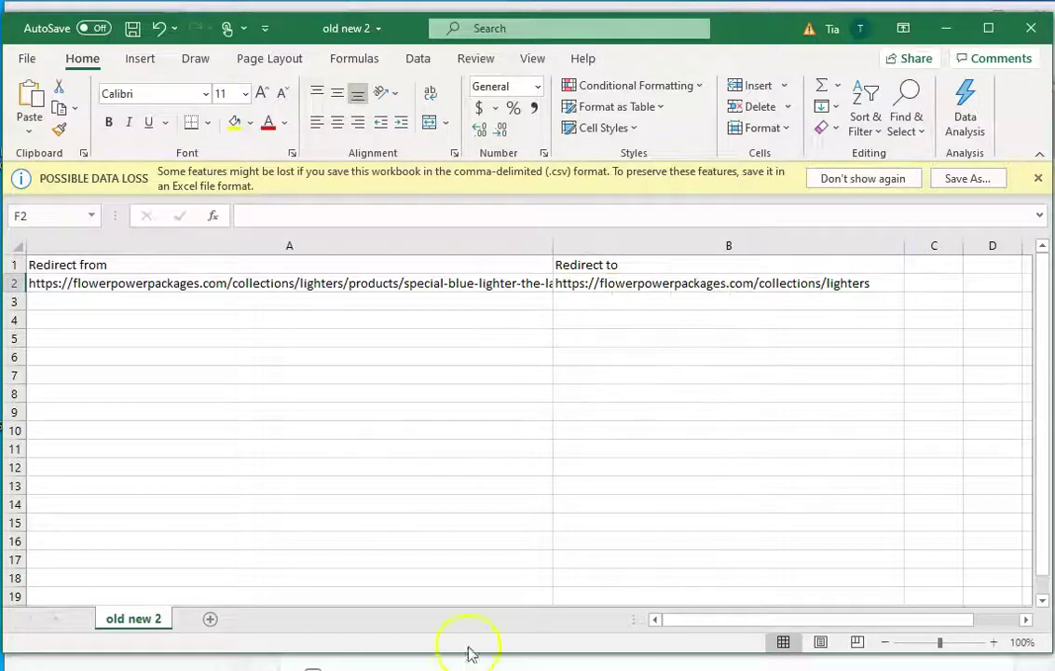
- Switch to Chrome and reload the Special Blue Lighter product page to test its redirect
mouse_move(313, 669)
click(424, 615)
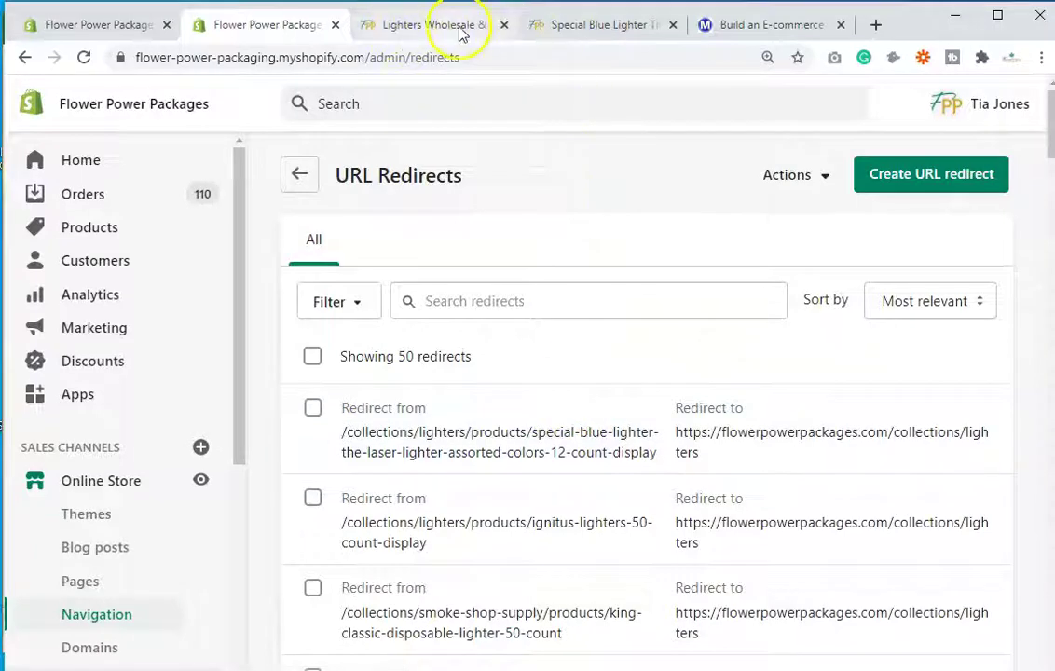
click(597, 26)
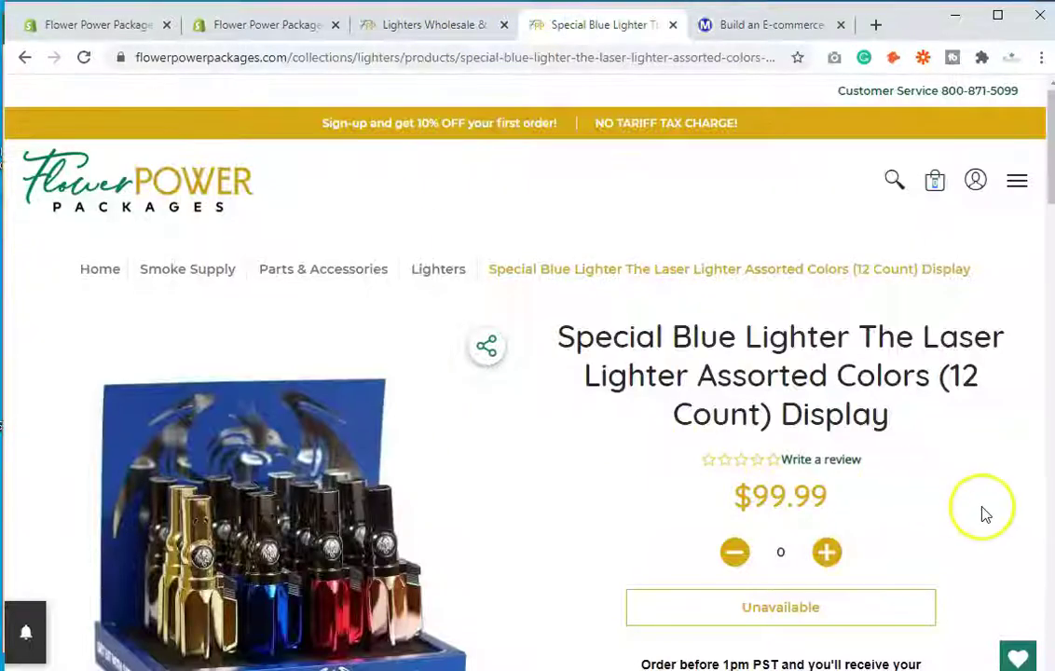
key(F5)
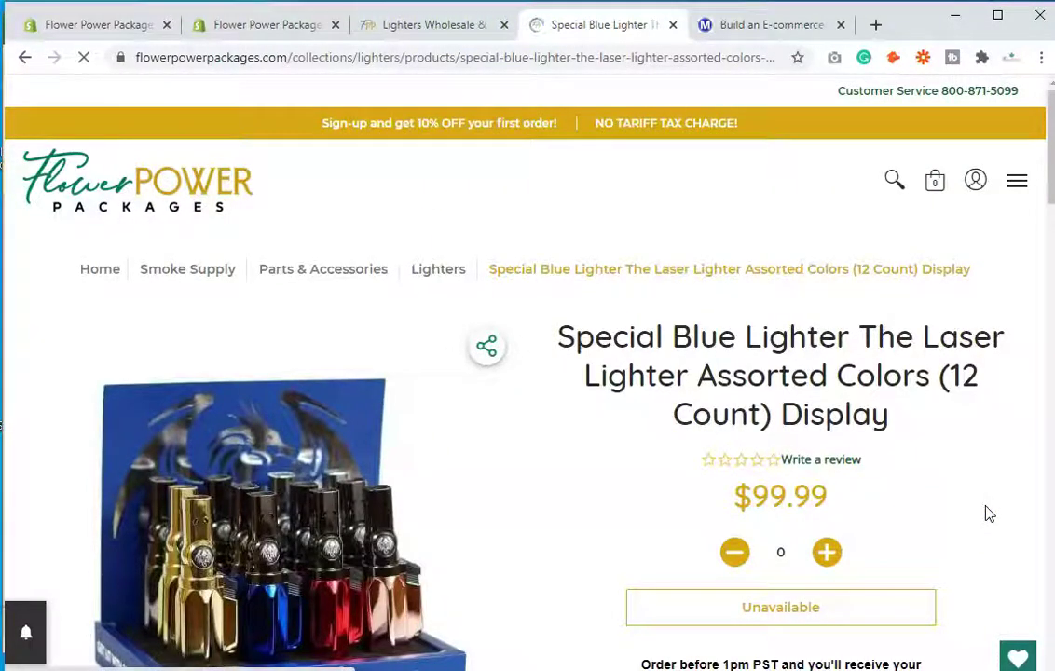
click(935, 506)
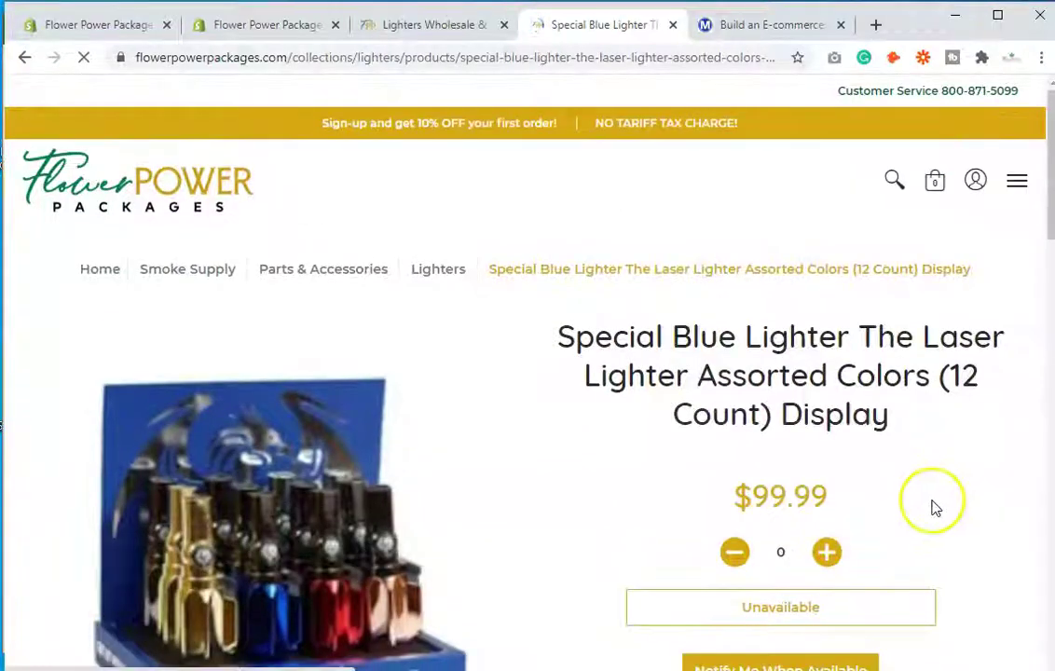
- Copy the Special Blue Lighter product title from its store page and search for it in Shopify's product list
drag(926, 483, 913, 426)
triple_click(778, 373)
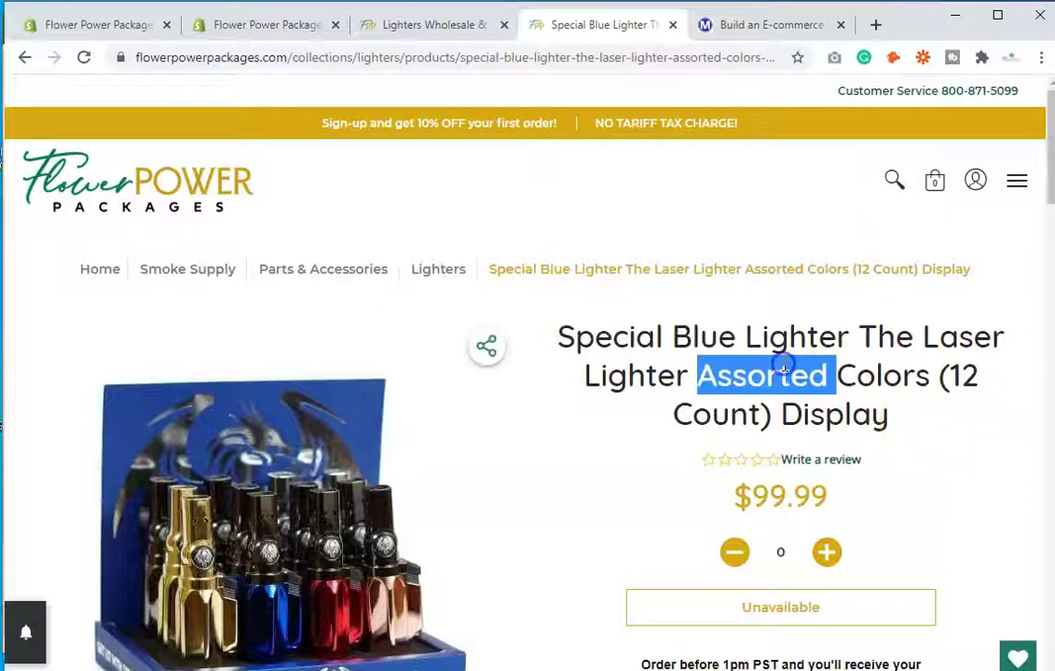
click(131, 21)
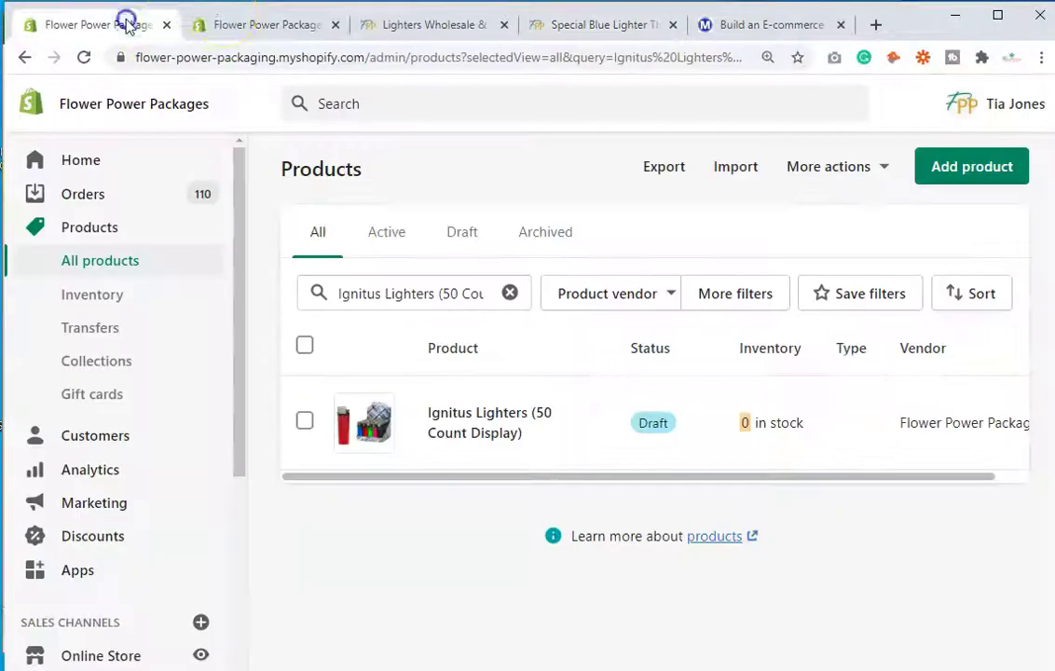
triple_click(399, 293)
key(ctrl+v)
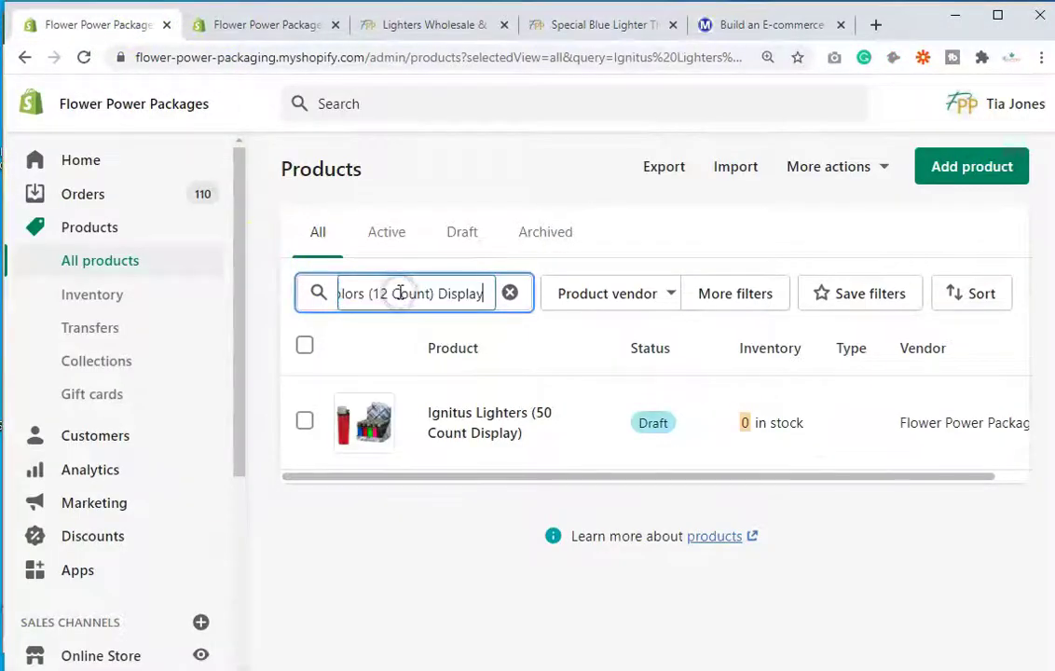
- Set the Special Blue Lighter The Laser Lighter Assorted Colors (12 Count) Display product's status to draft
click(306, 424)
click(601, 346)
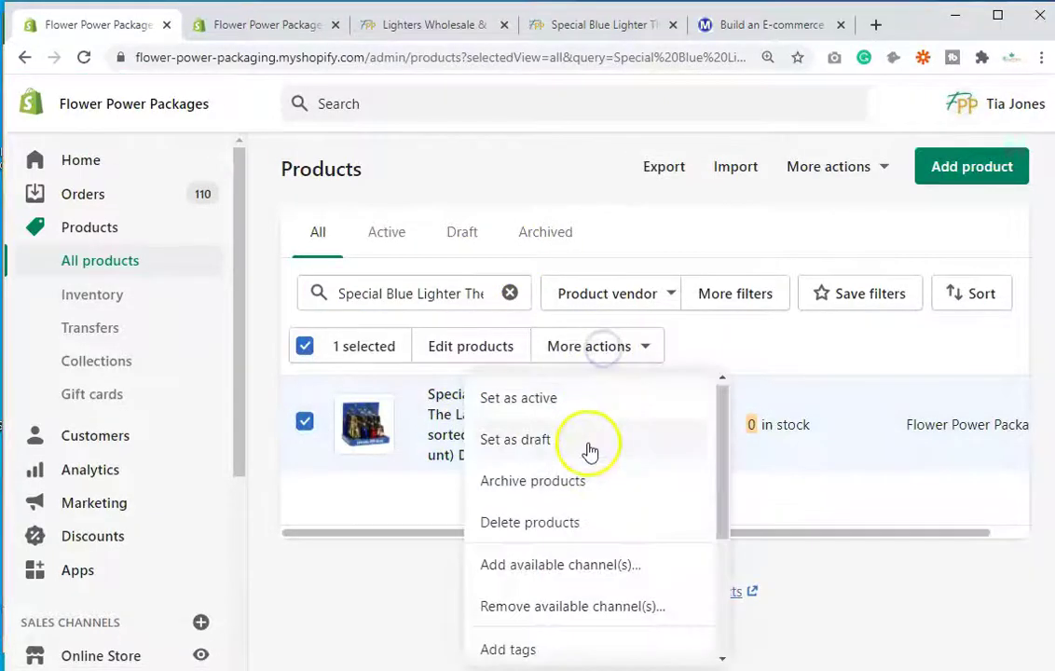
click(587, 439)
click(767, 449)
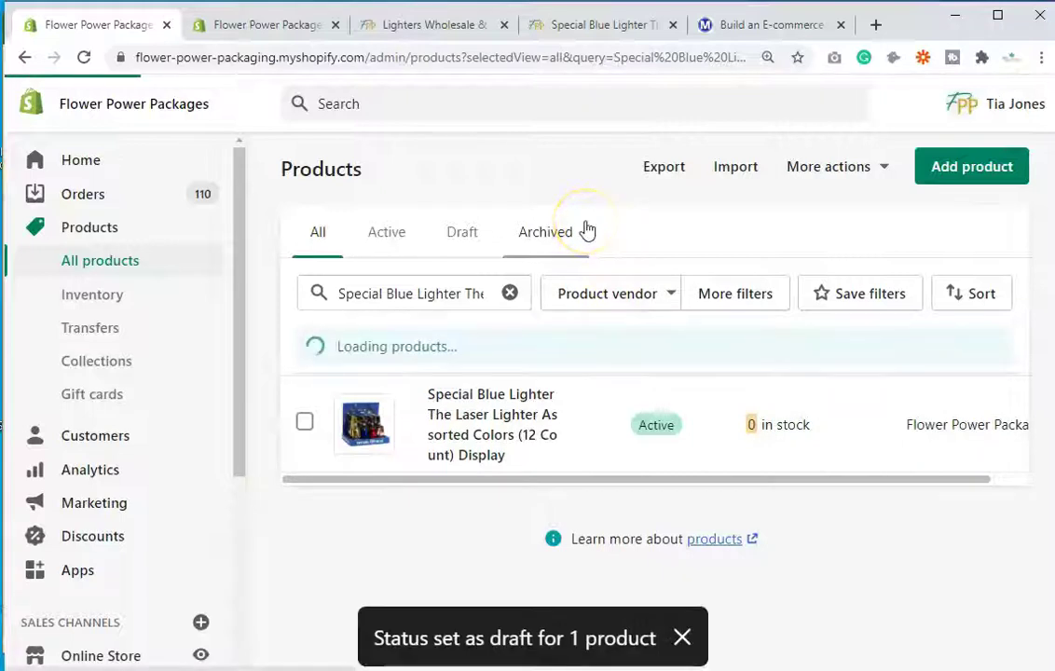
- Reload the Special Blue Lighter product page to retest its redirect, and look over the page that loads
click(555, 25)
click(796, 209)
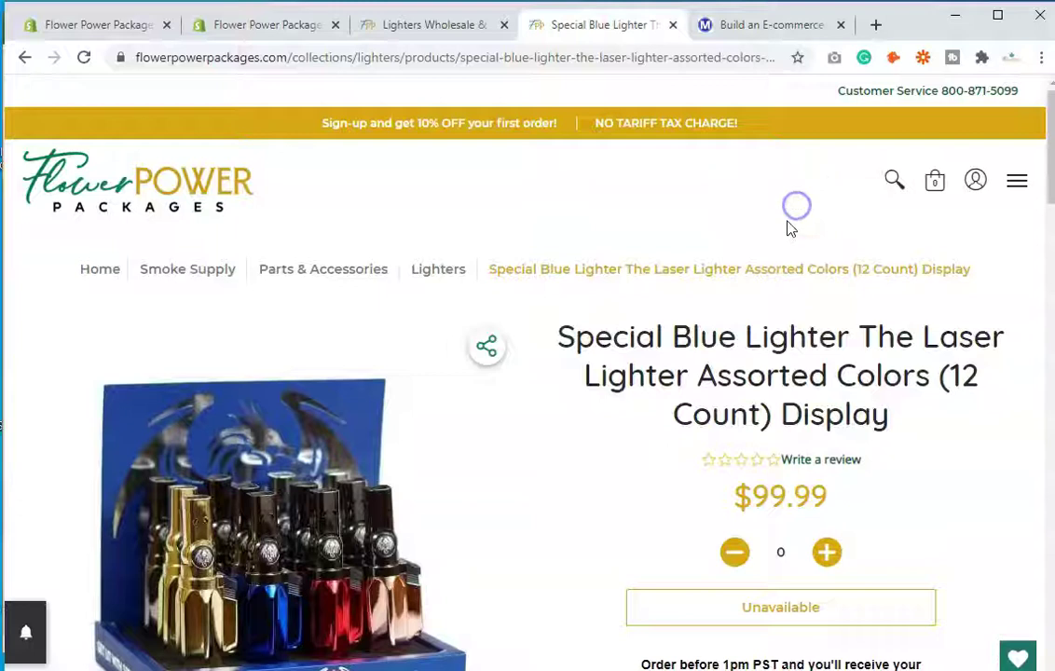
click(786, 227)
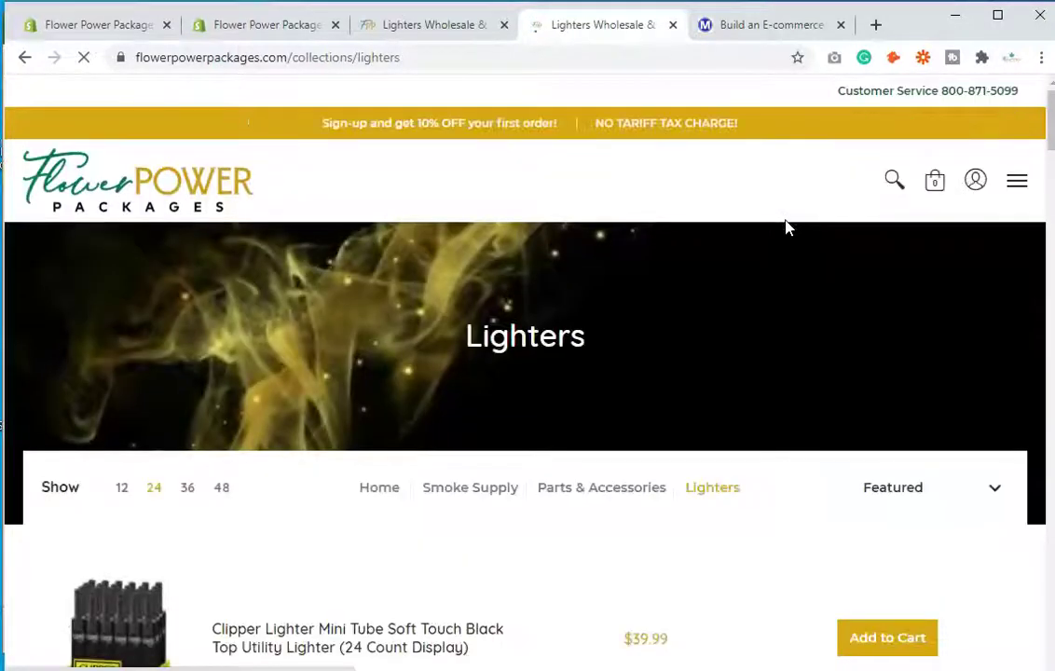
scroll(770, 253, down, 5)
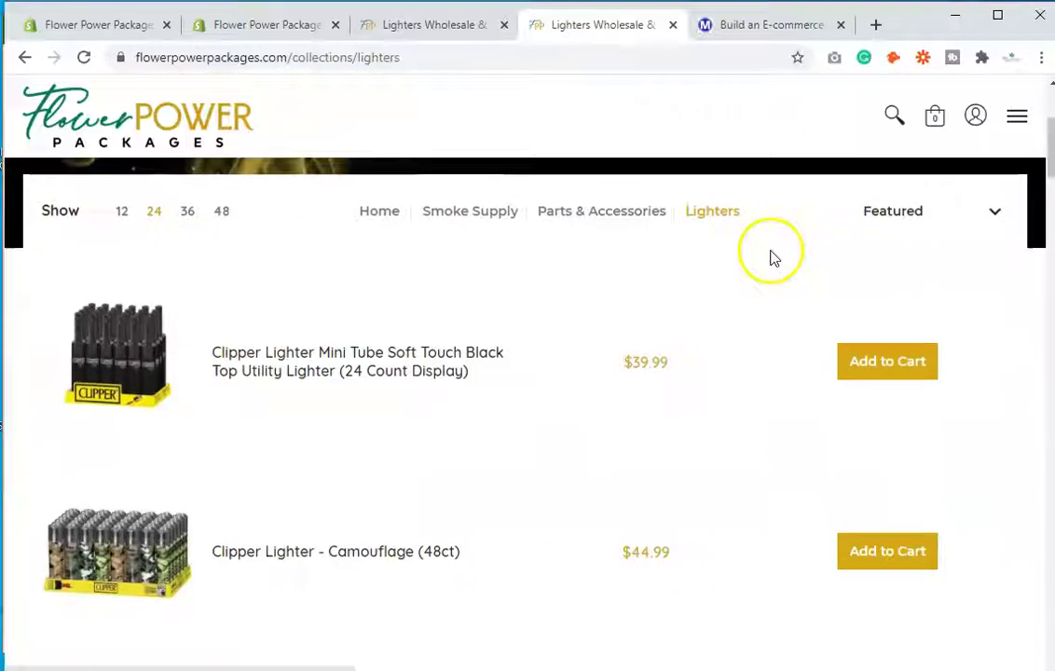
scroll(745, 385, up, 5)
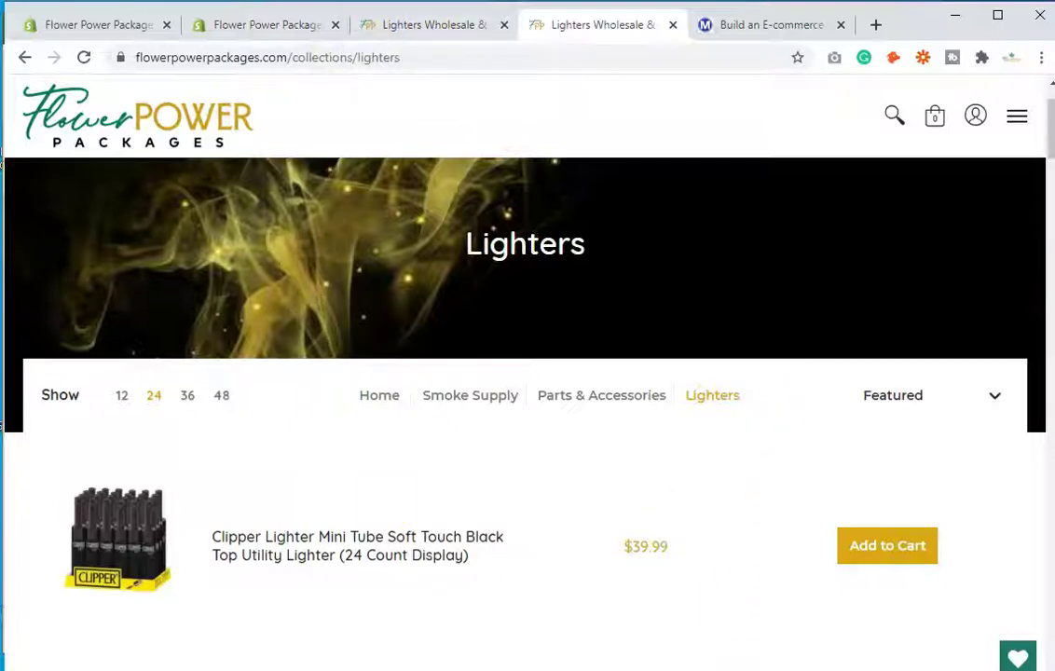
- Switch to the old new 2 sheet in Excel and review the Redirect from and Redirect to columns
key(alt+Tab)
click(117, 342)
click(112, 265)
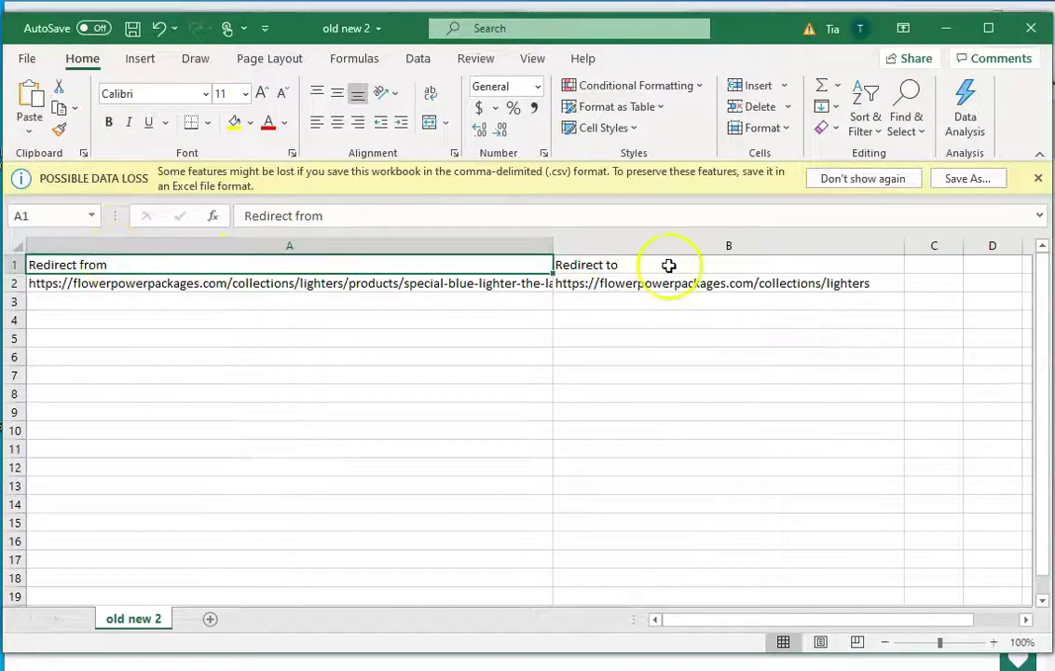
click(240, 291)
click(678, 293)
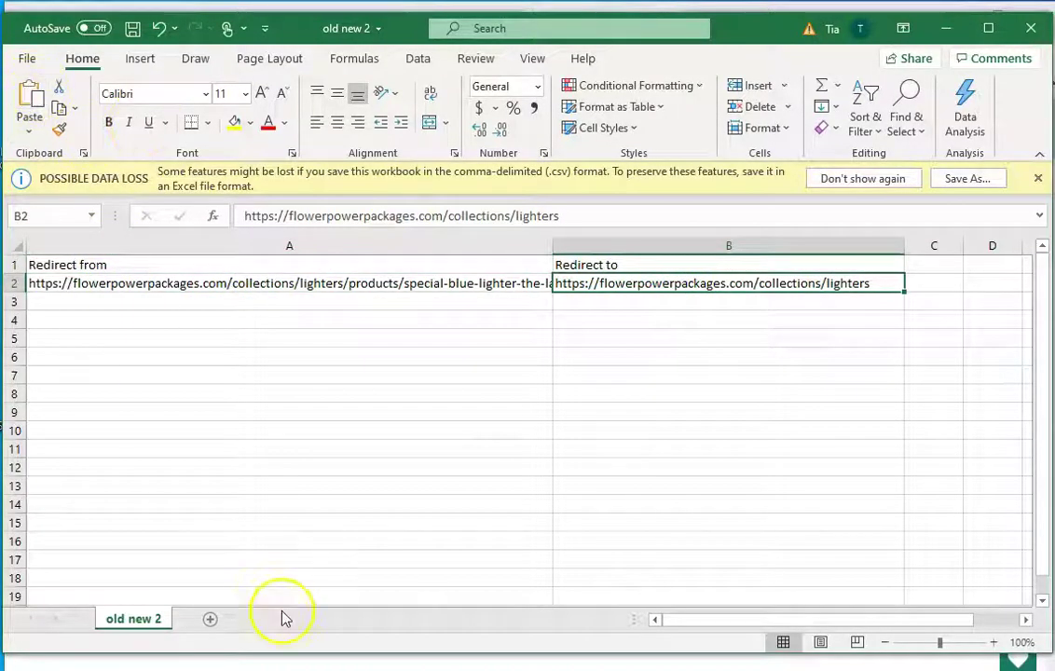
- Switch from Excel to the Shopify admin, reopen the URL Redirects list from Navigation and show its import and export actions
click(945, 28)
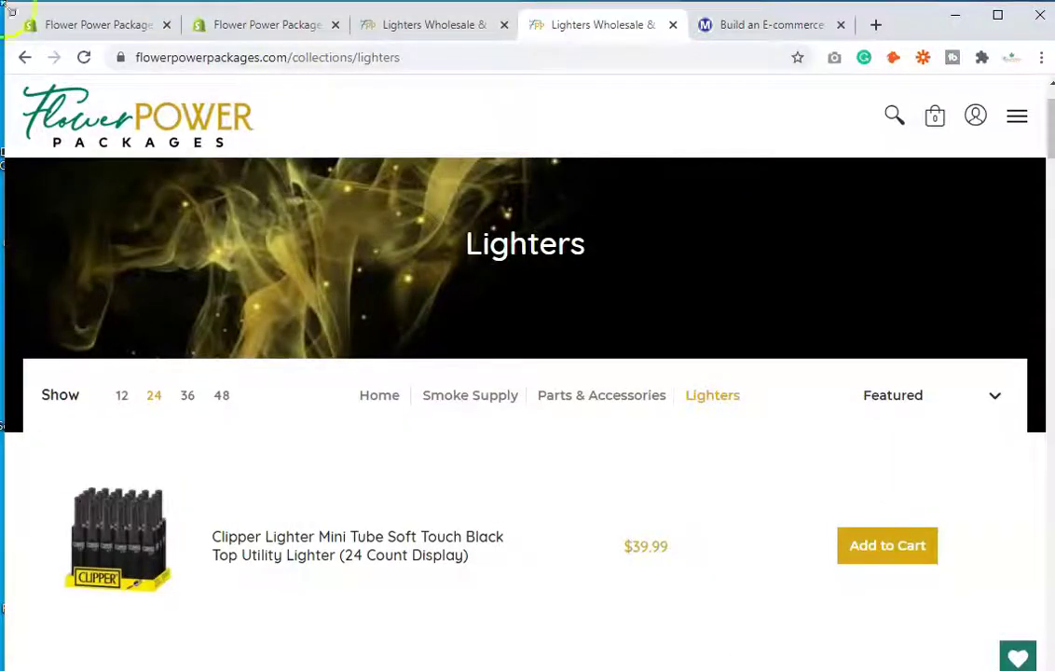
click(228, 25)
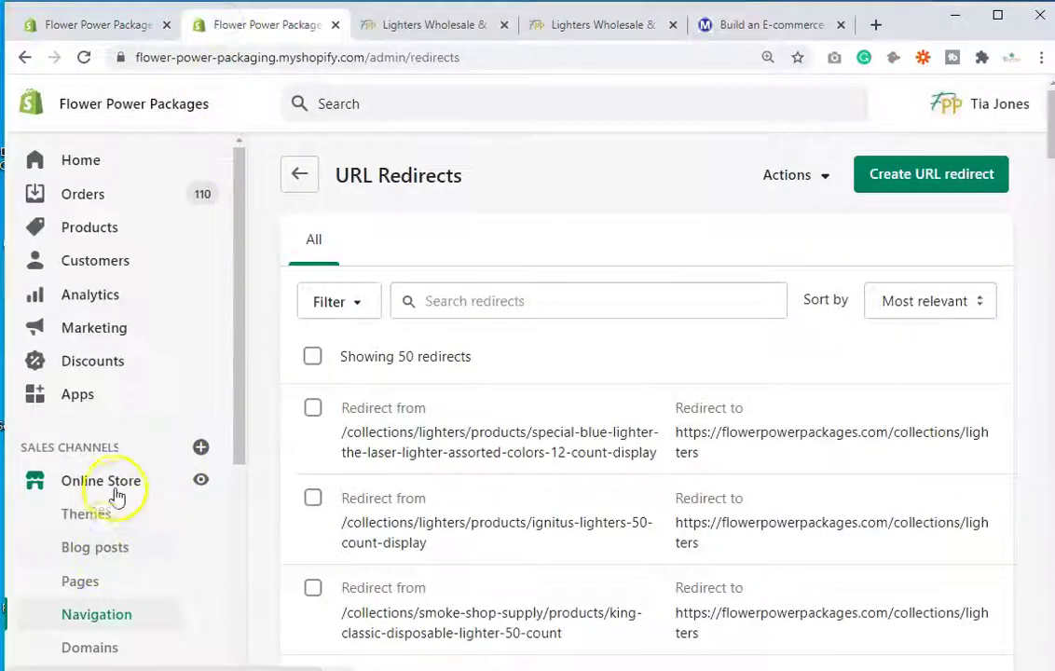
click(113, 619)
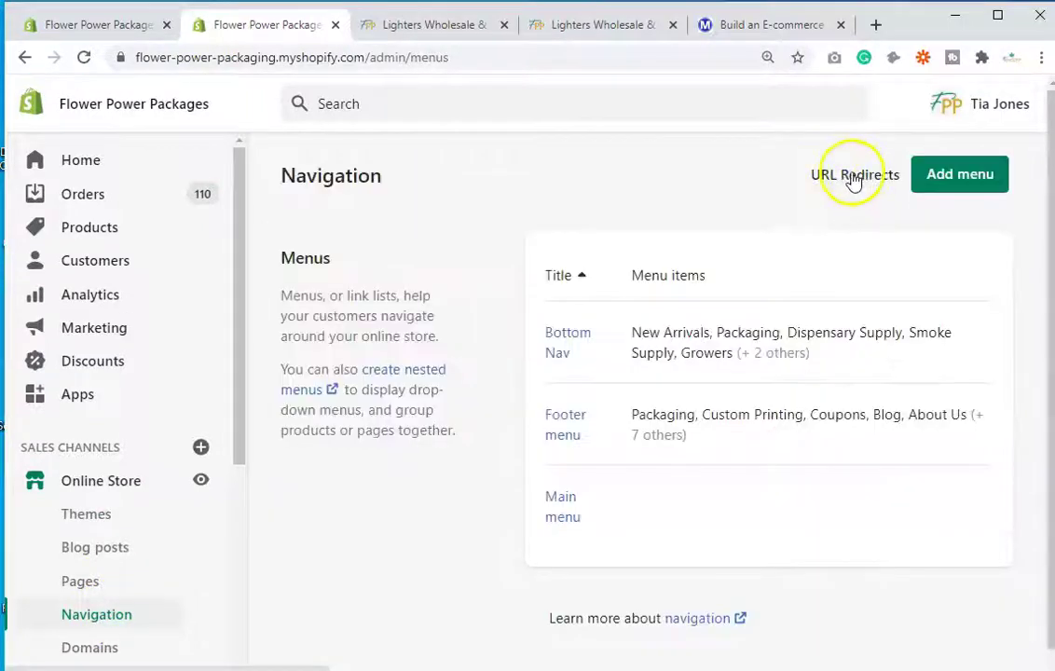
click(853, 177)
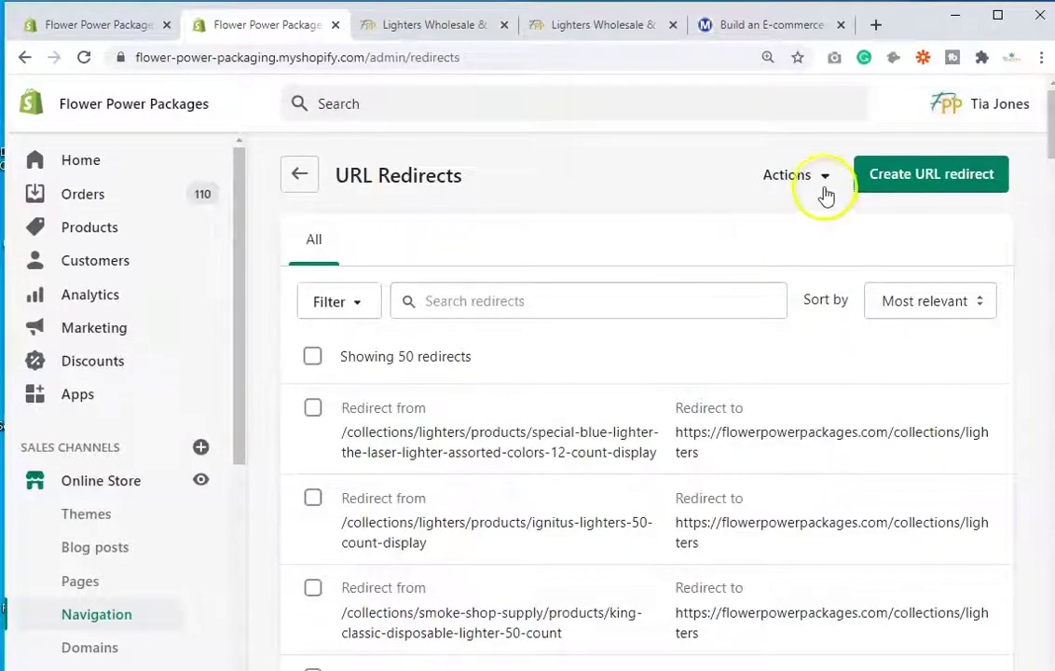
click(823, 186)
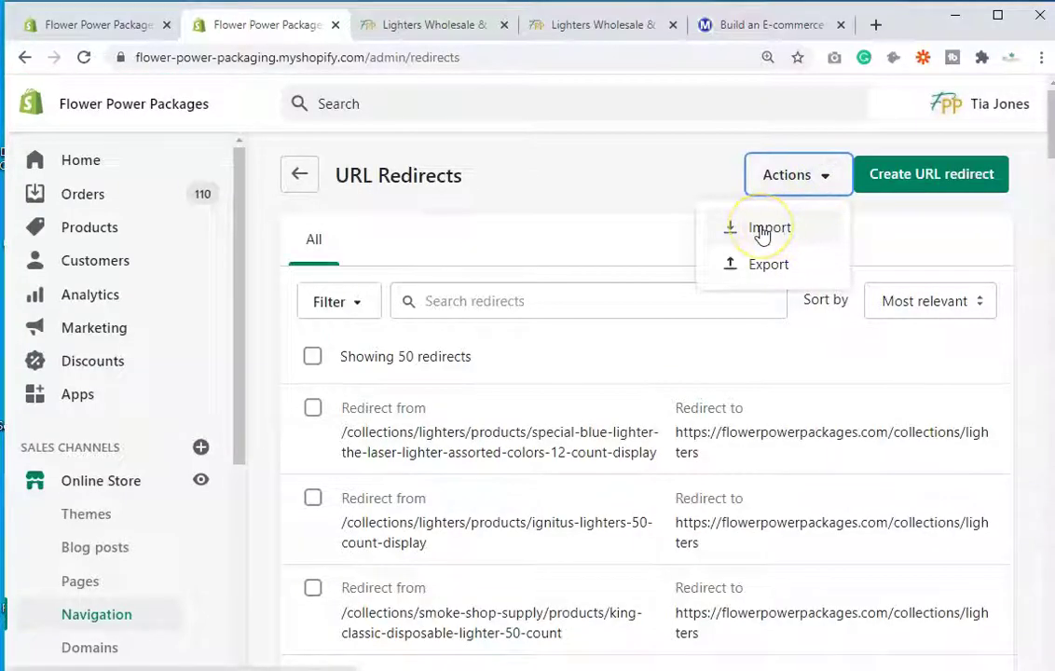
- Open the form for creating a single URL redirect and look over its Redirect from and Redirect to fields
click(937, 176)
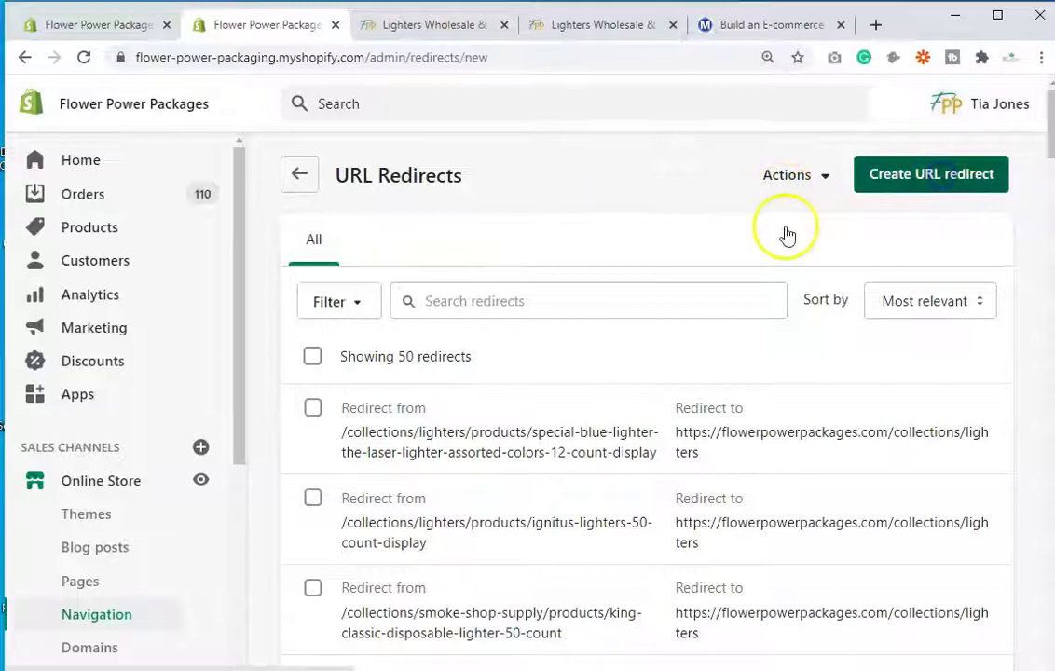
scroll(476, 429, down, 2)
scroll(482, 435, up, 2)
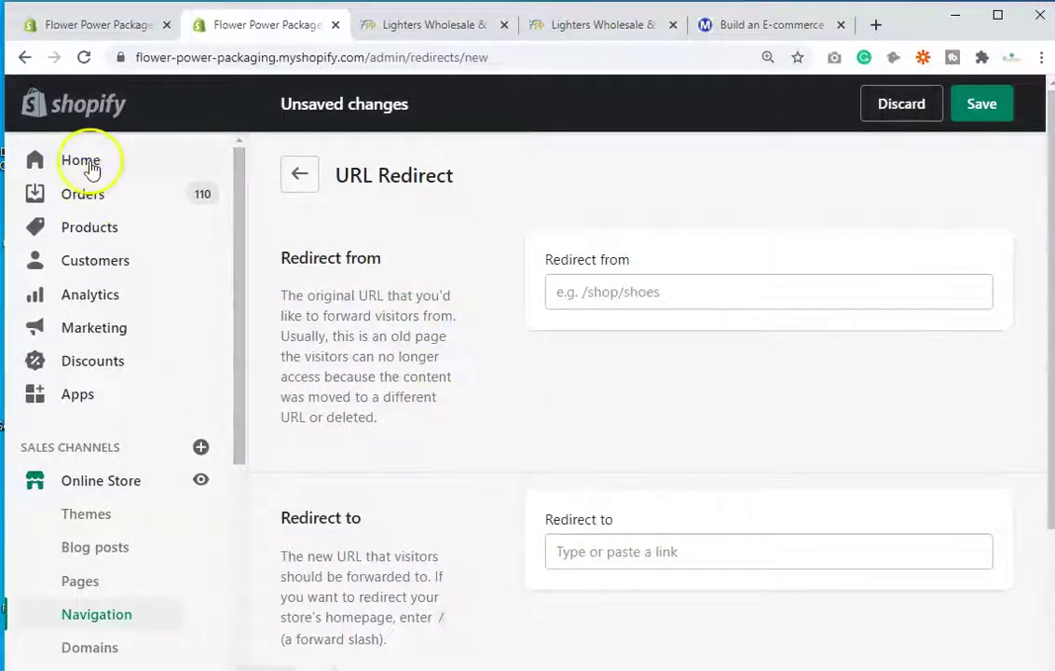